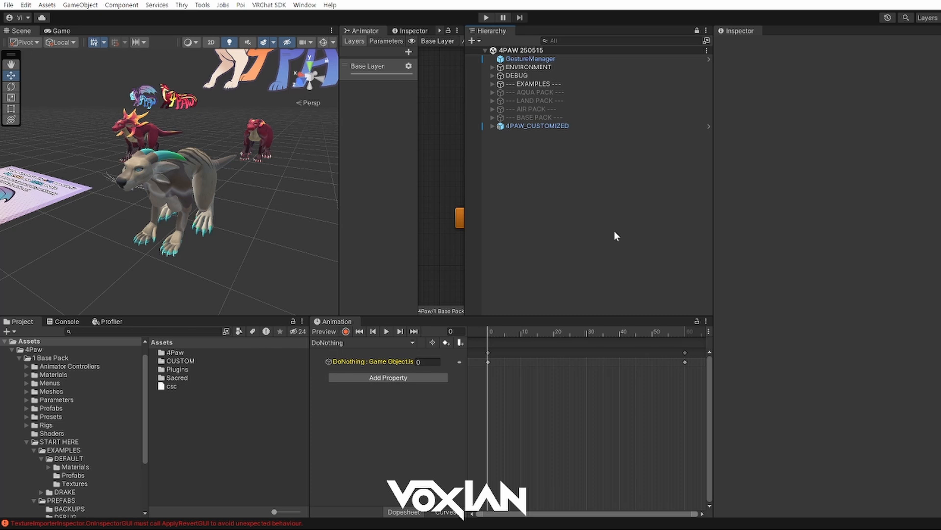
Browse the 4Paw base pack's START HERE examples and look through the DEFAULT example's materials.
left_click_drag(230, 158, 231, 230, "alt")
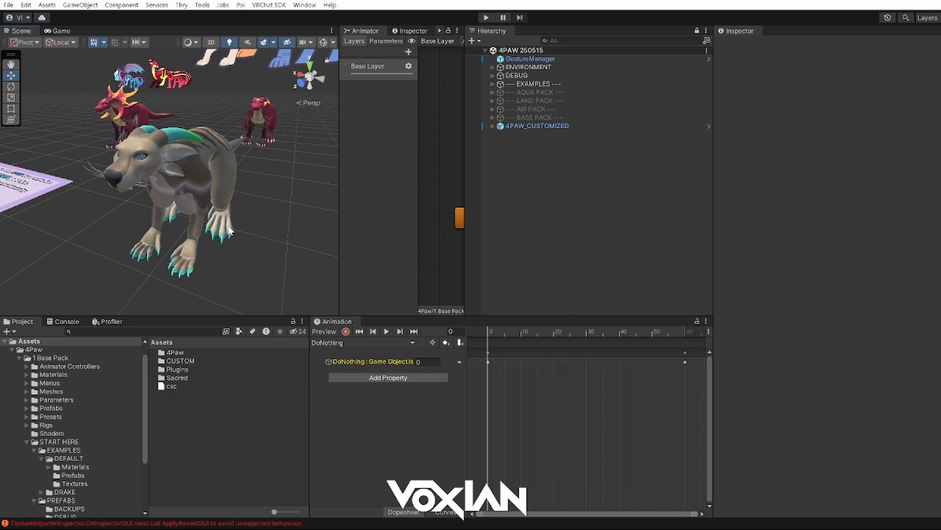
left_click(543, 219)
scroll(40, 405, "up", 2)
scroll(40, 436, "down", 3)
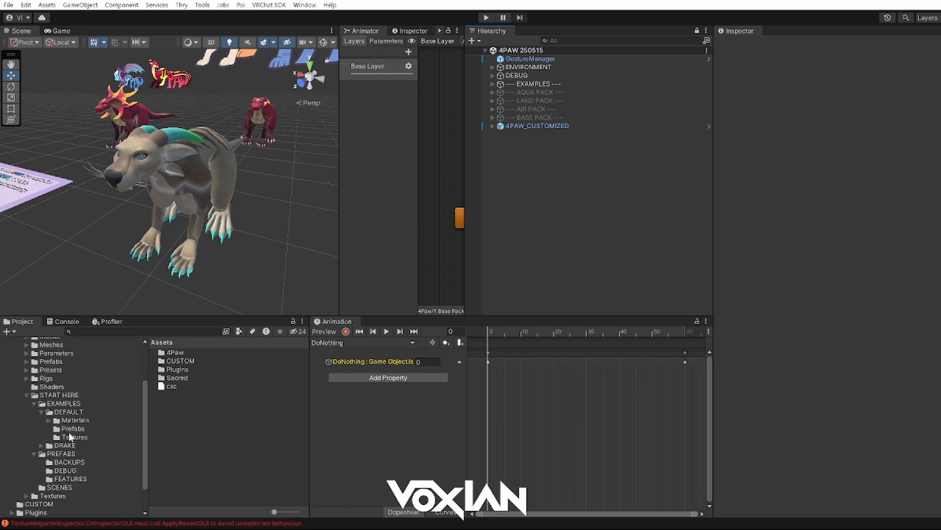
scroll(40, 384, "up", 3)
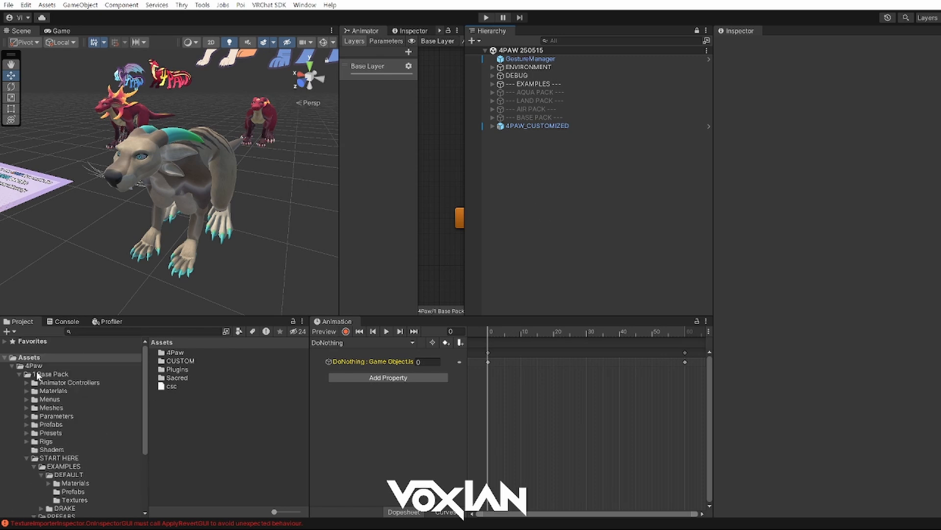
left_click(43, 366)
left_click(47, 373)
left_click(65, 458)
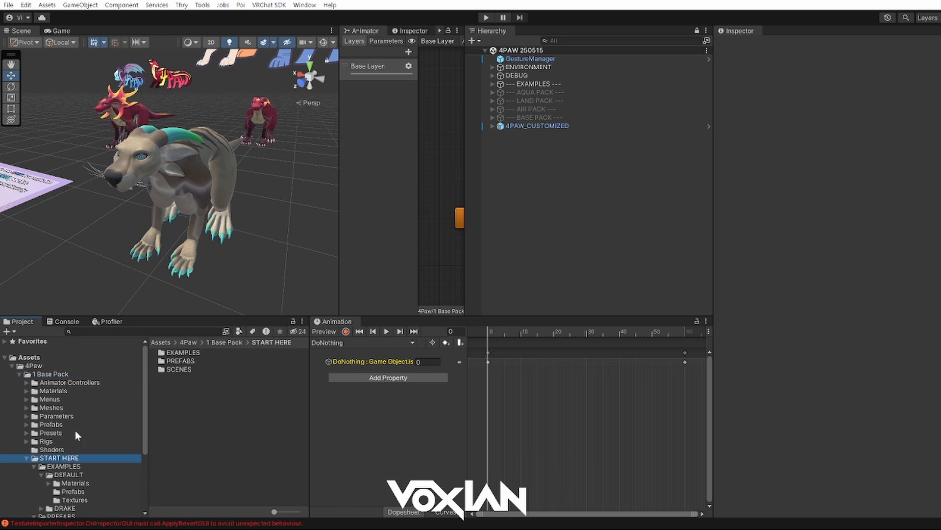
scroll(75, 431, "down", 2)
left_click(68, 444)
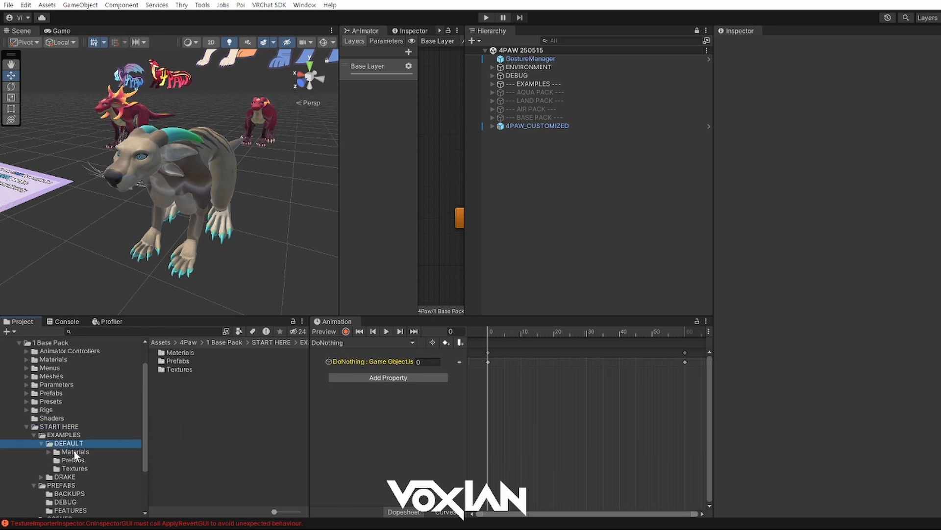
left_click(75, 452)
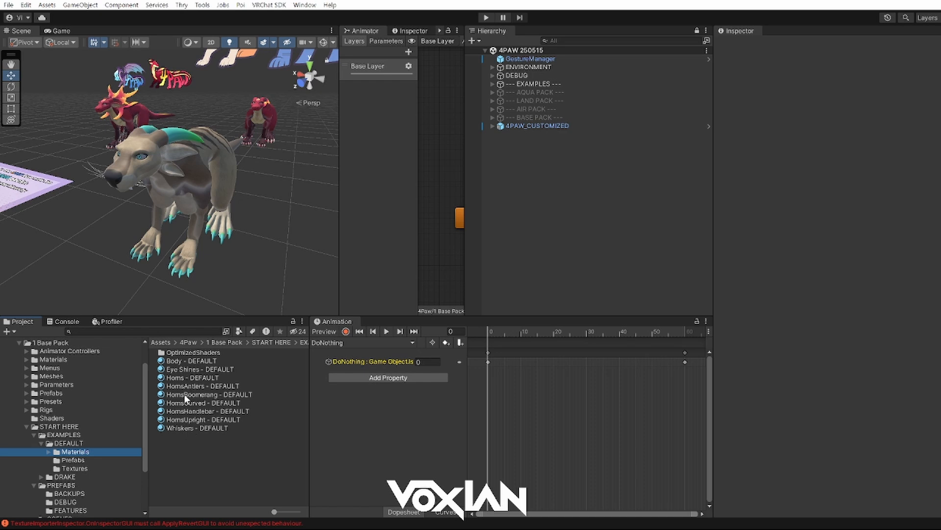
Look through the materials of the DRAKE example.
scroll(99, 412, "down", 3)
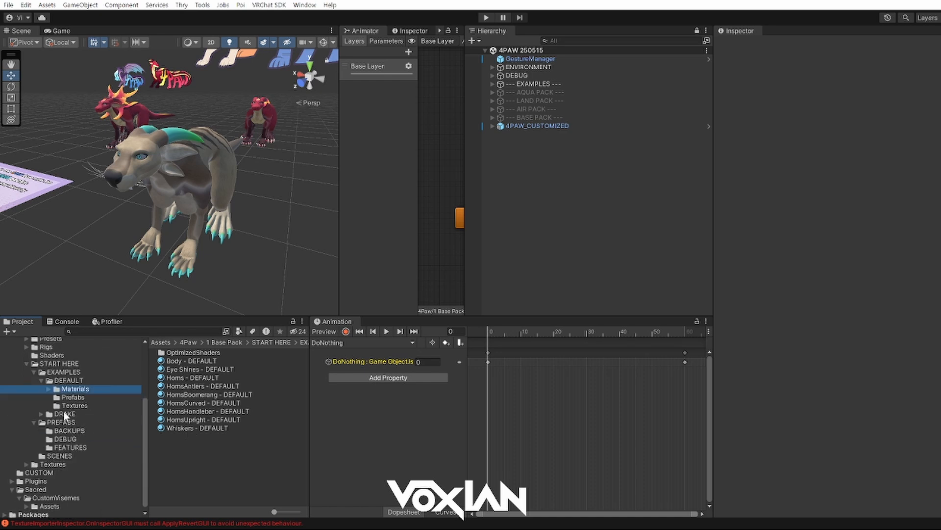
left_click(42, 414)
left_click(72, 422)
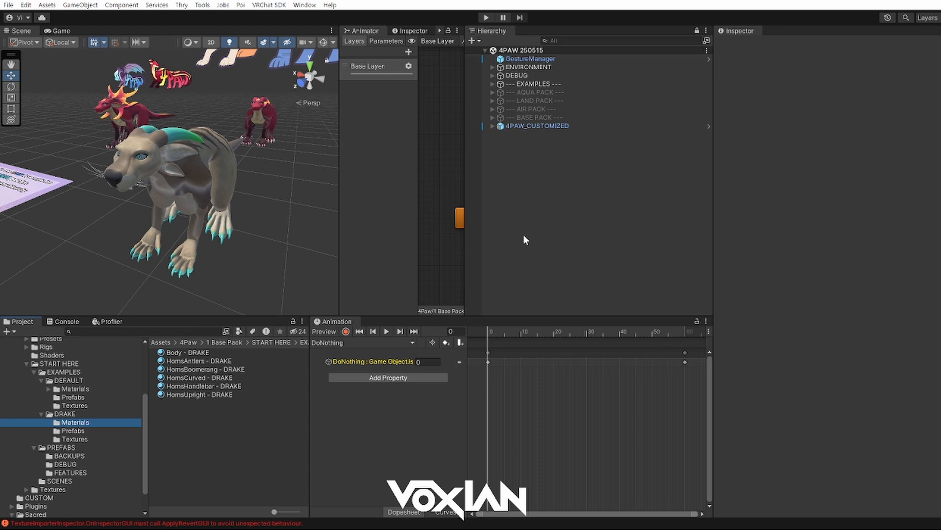
Collapse the START HERE folder and inspect the Body - CUSTOM material in the CUSTOM folder.
scroll(48, 402, "up", 2)
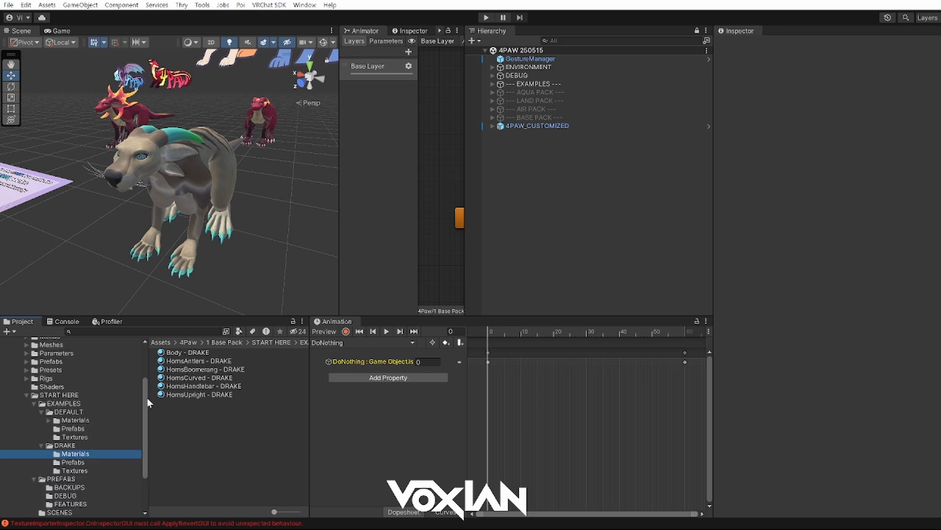
scroll(93, 386, "up", 4)
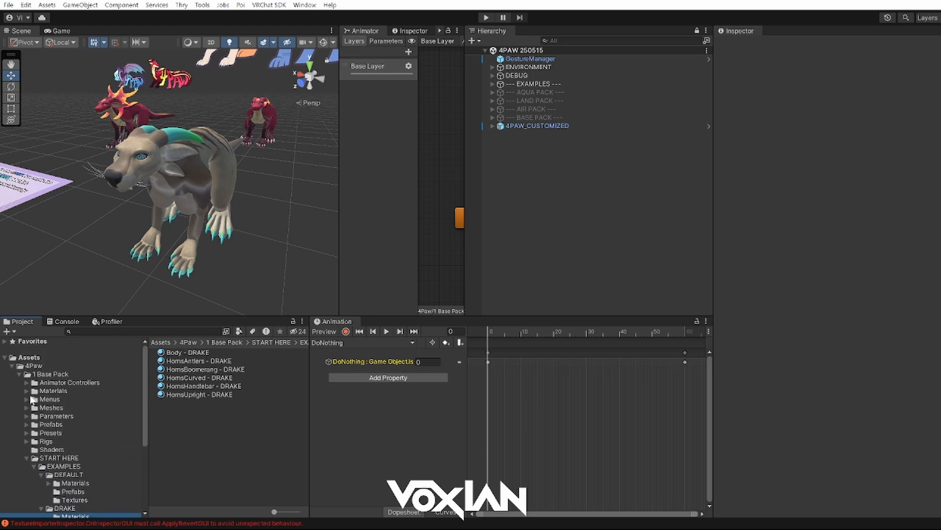
left_click(27, 458)
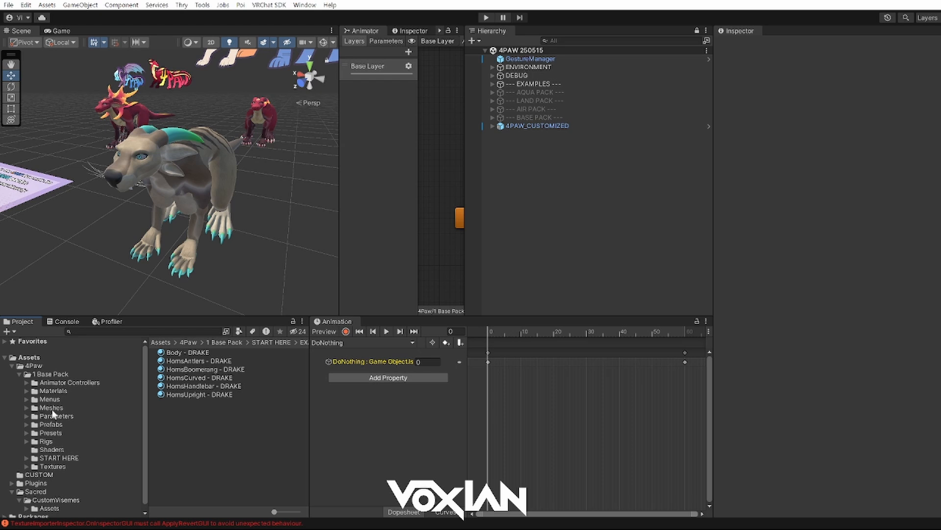
left_click(49, 474)
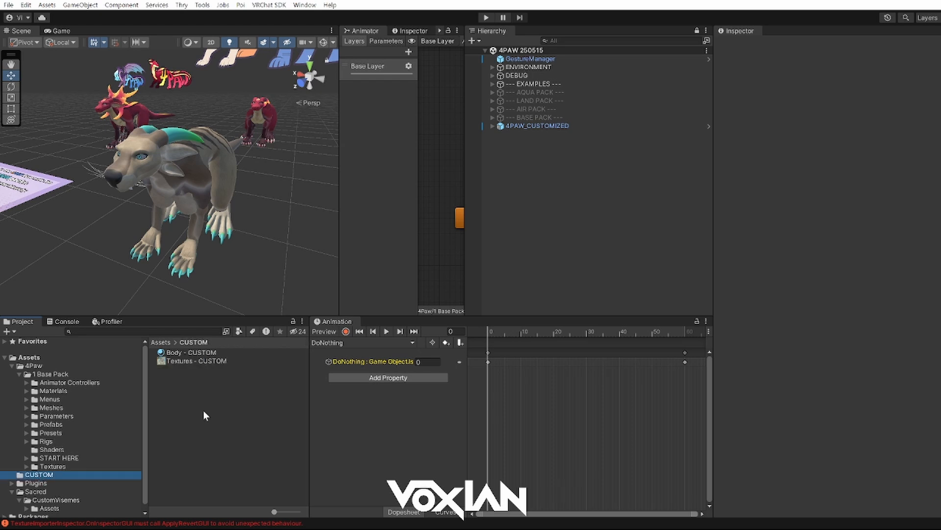
left_click(187, 353)
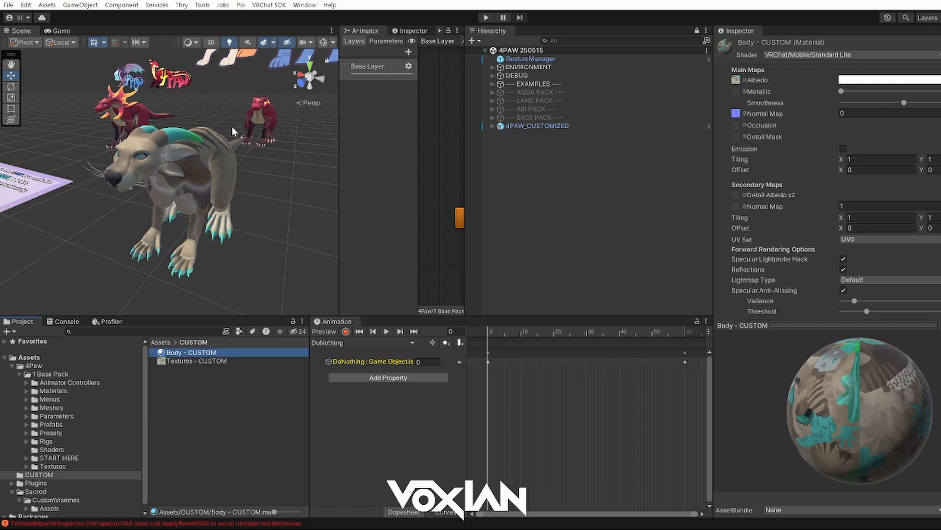
left_click(556, 243)
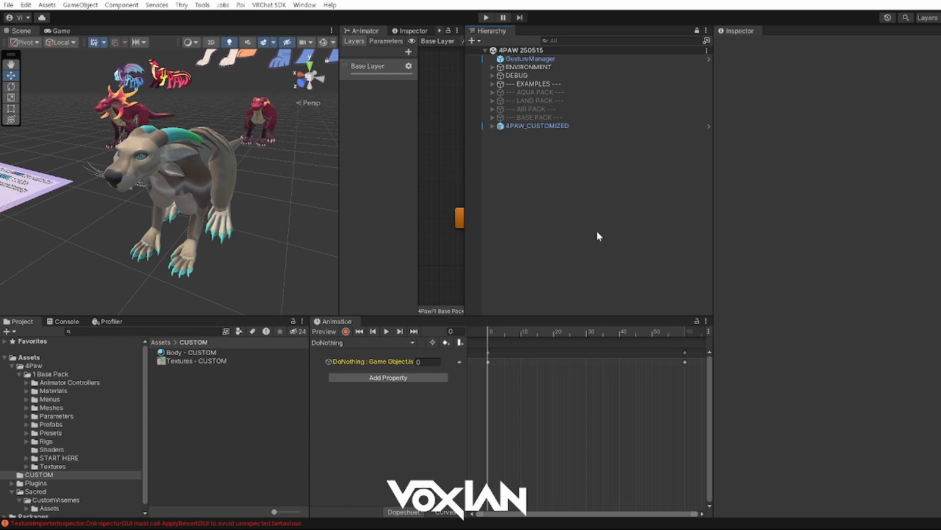
Examine the VRC Avatar Descriptor settings of the 4PAW_CUSTOMIZED avatar.
left_click(538, 126)
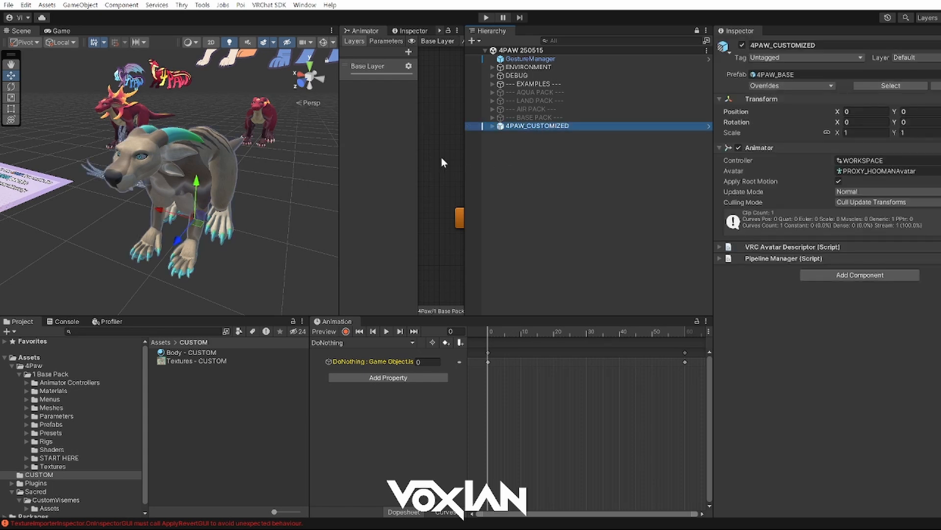
left_click(594, 196)
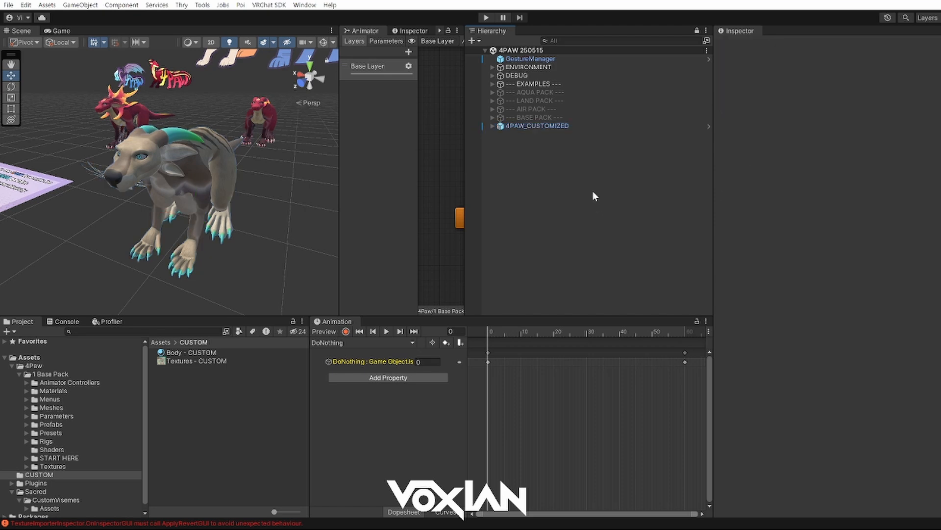
left_click(539, 126)
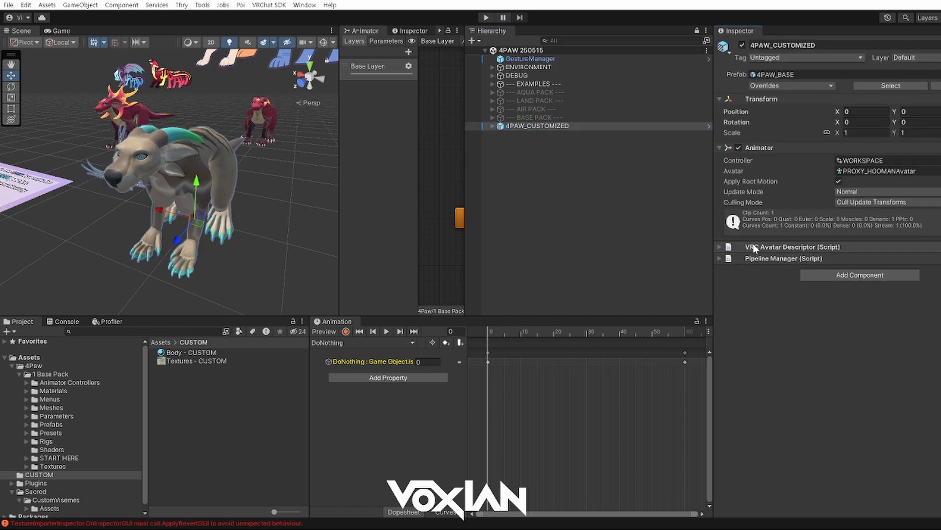
left_click(753, 247)
scroll(760, 260, "down", 10)
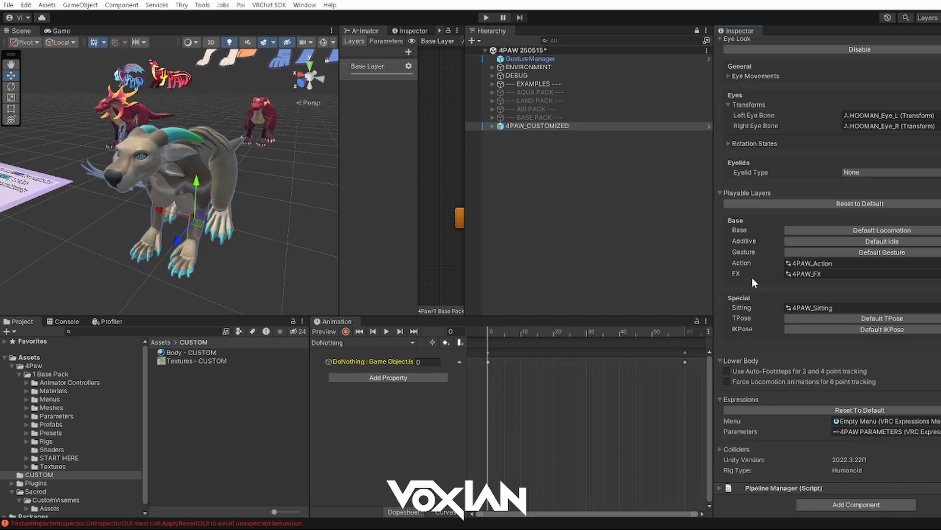
scroll(752, 276, "up", 10)
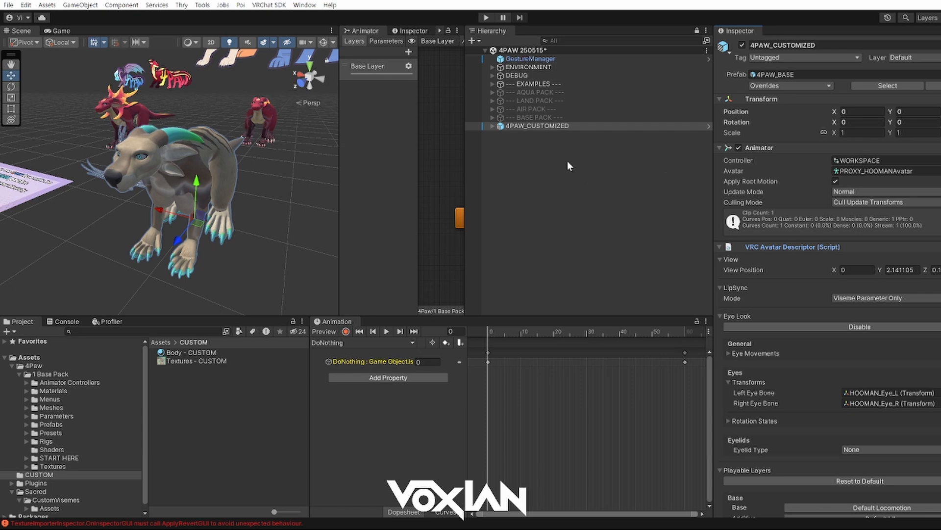
Duplicate the 4PAW_CUSTOMIZED avatar in the scene.
left_click(528, 143)
left_click(524, 126)
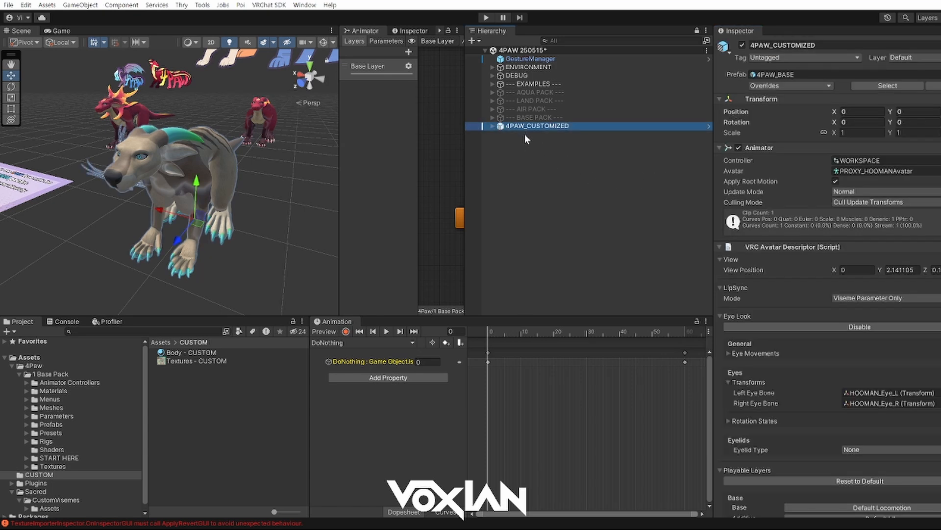
right_click(526, 127)
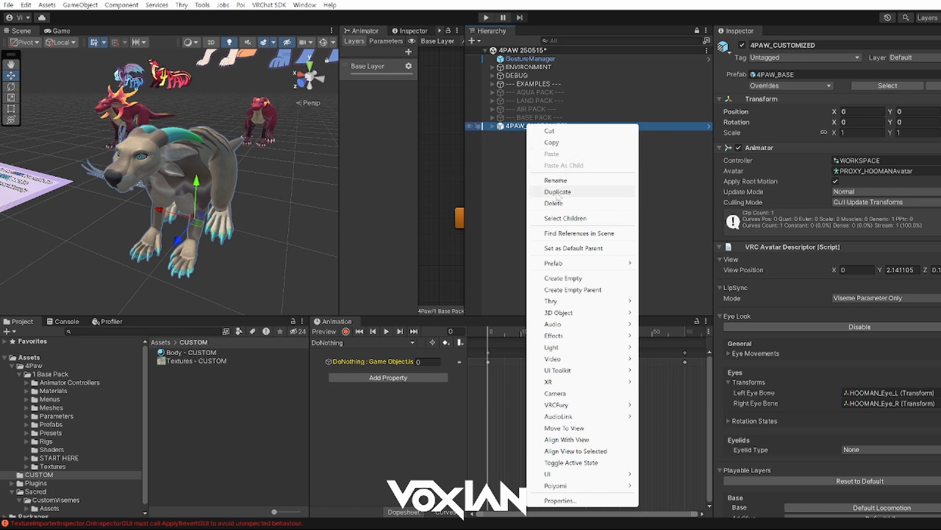
left_click(558, 192)
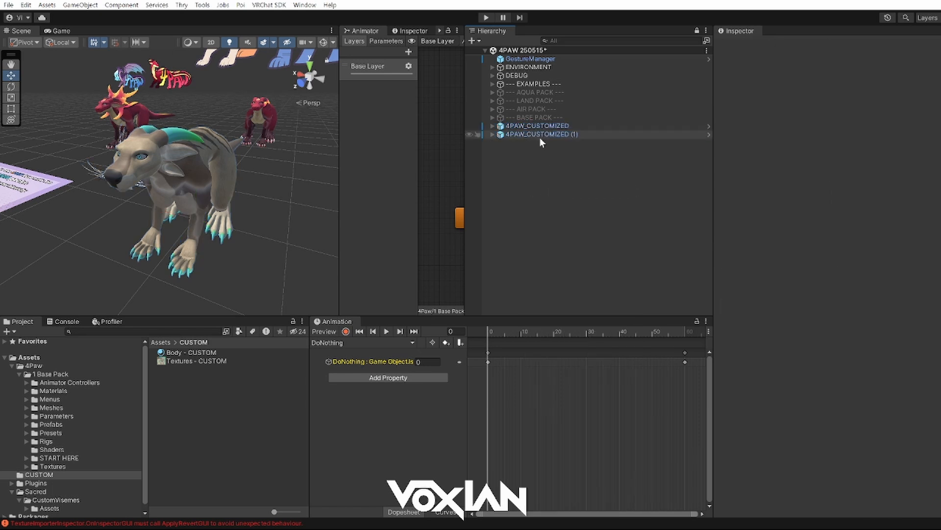
Rename the duplicated avatar as 4PAW_CUSTOMIZED BACKUP.
left_click(539, 134)
key("F2")
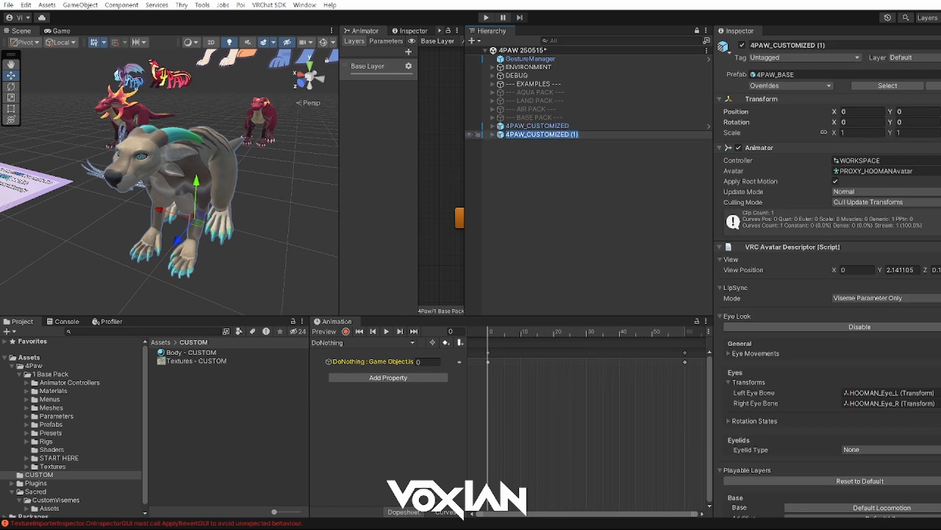
key("End")
key("BackSpace")
key("BackSpace")
key("BackSpace")
key("BackSpace")
type("BACKUP")
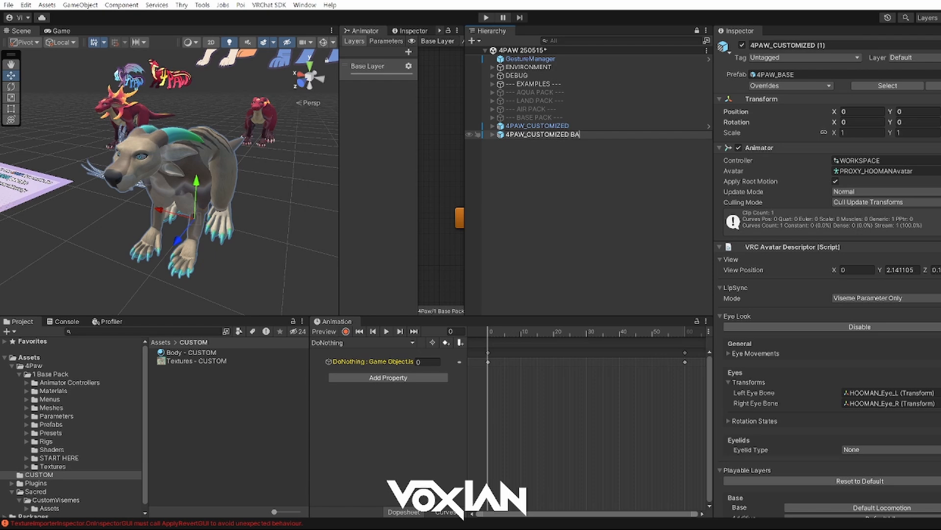
key("Return")
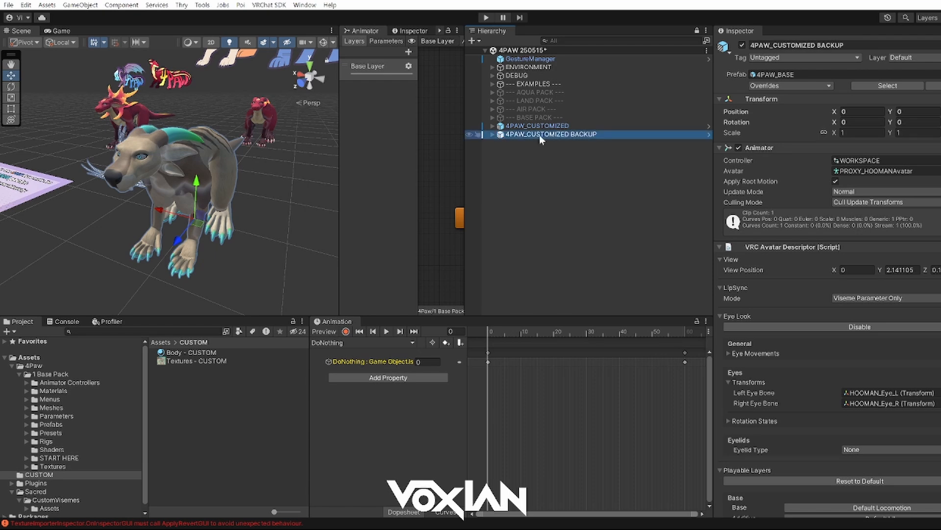
Completely unpack the prefab of the 4PAW_CUSTOMIZED BACKUP avatar.
left_click(537, 162)
right_click(531, 134)
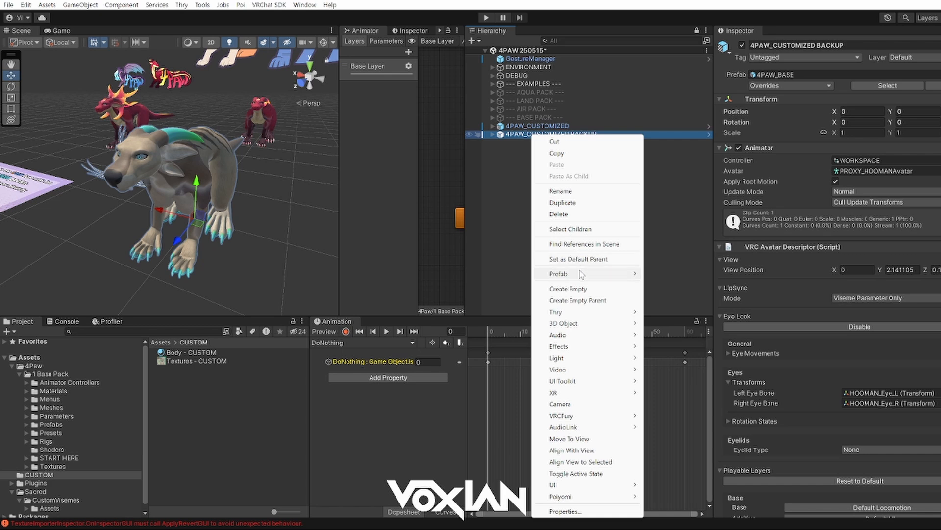
mouse_move(579, 274)
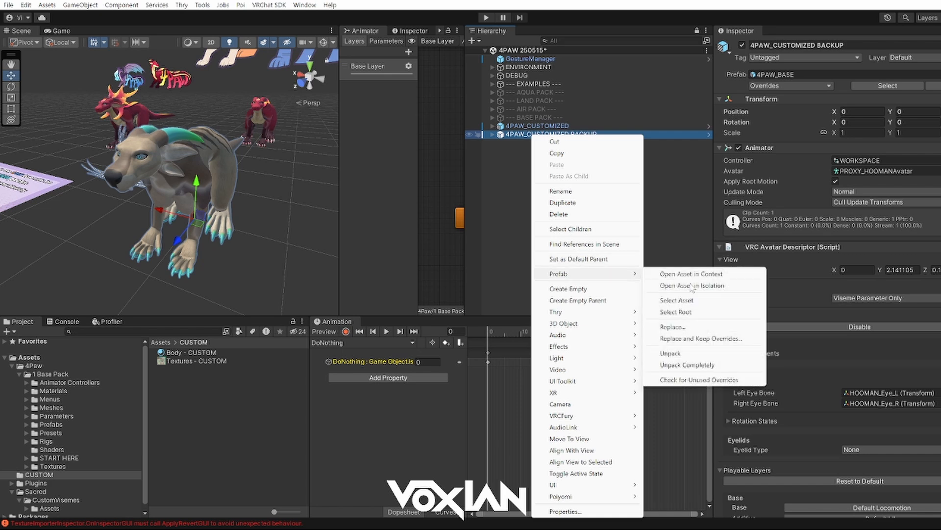
left_click(677, 368)
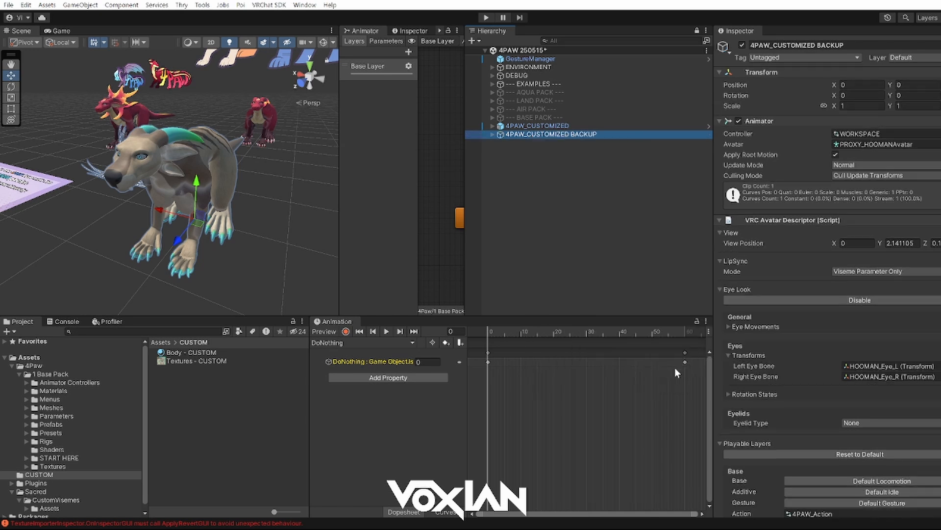
left_click(549, 190)
Inspect the child objects inside 4PAW_CUSTOMIZED BACKUP, and collapse the avatar again.
left_click(492, 134)
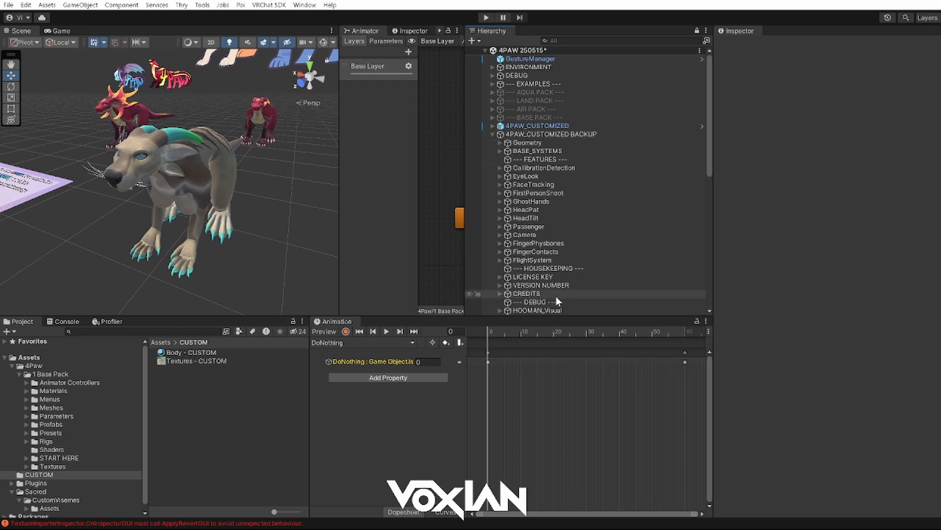
left_click(491, 134)
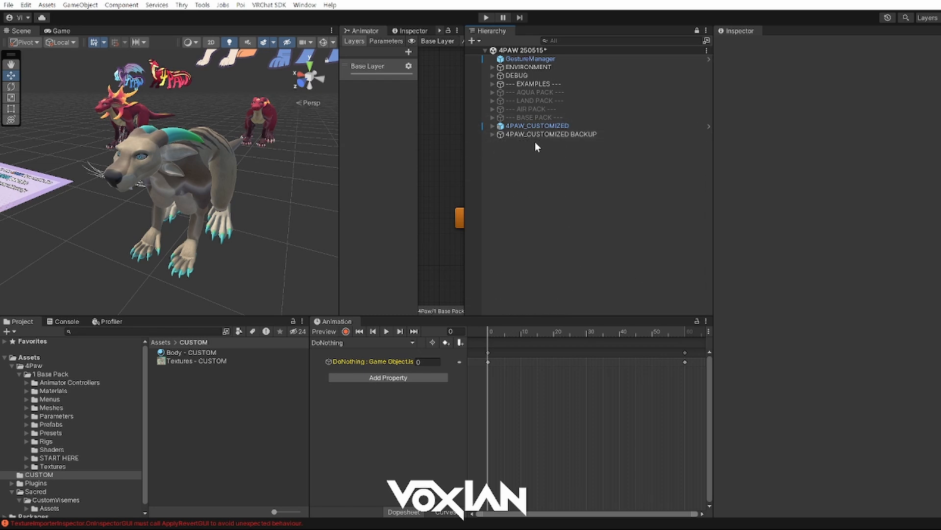
left_click(588, 134)
left_click(555, 194)
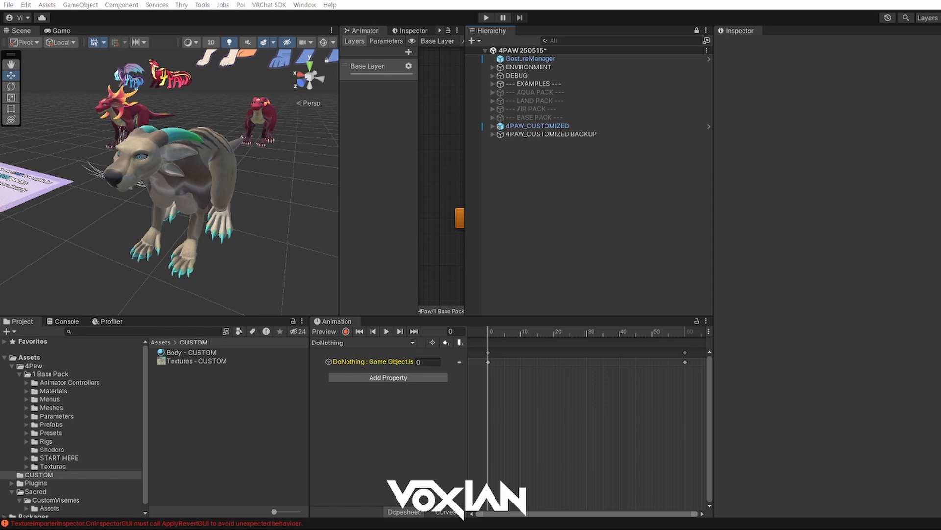
Load 4PAW_BASE_PACK_250604.unitypackage from the Base Pack folder into the project's package import dialog.
left_click_drag(940, 359, 563, 190)
left_click(542, 355)
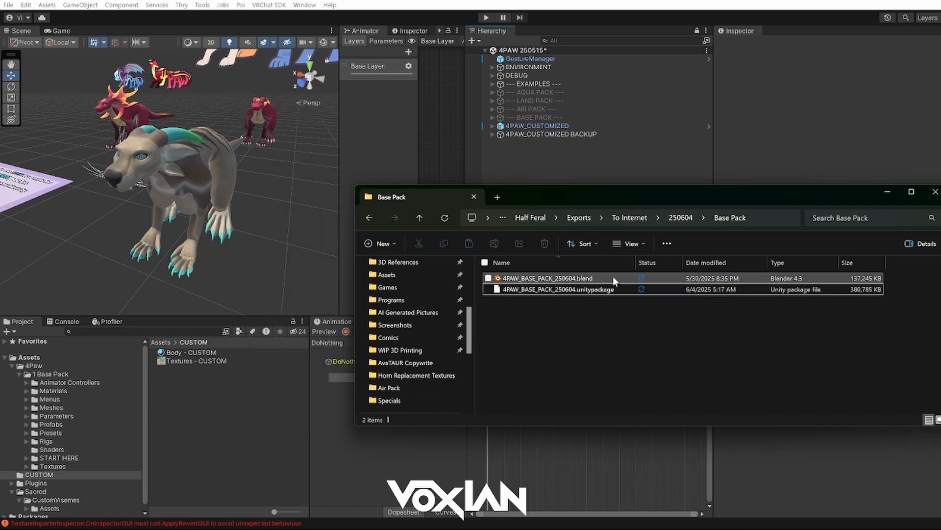
left_click(558, 291)
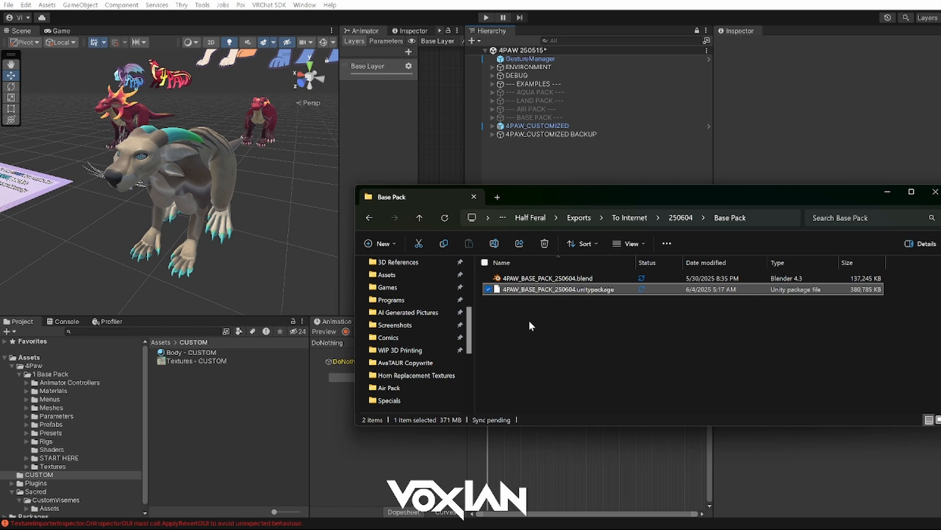
left_click_drag(525, 290, 494, 371)
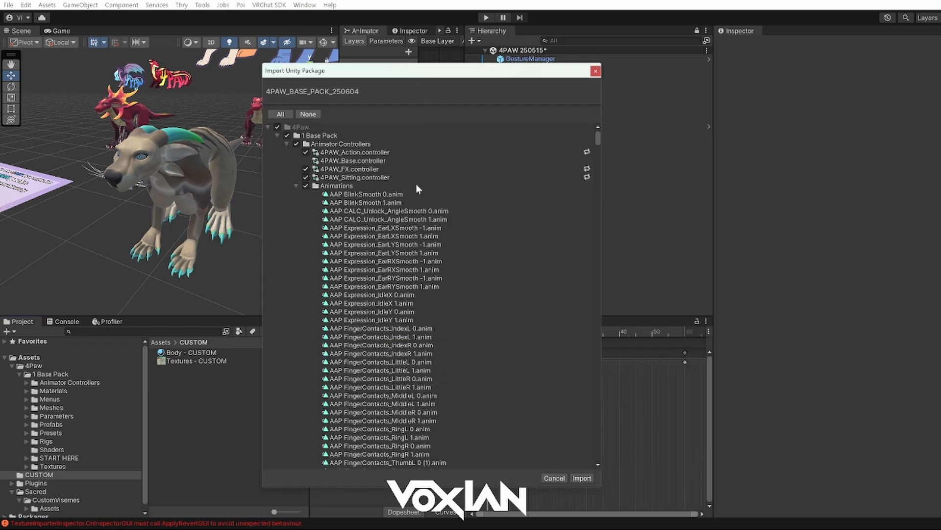
left_click_drag(373, 73, 479, 73)
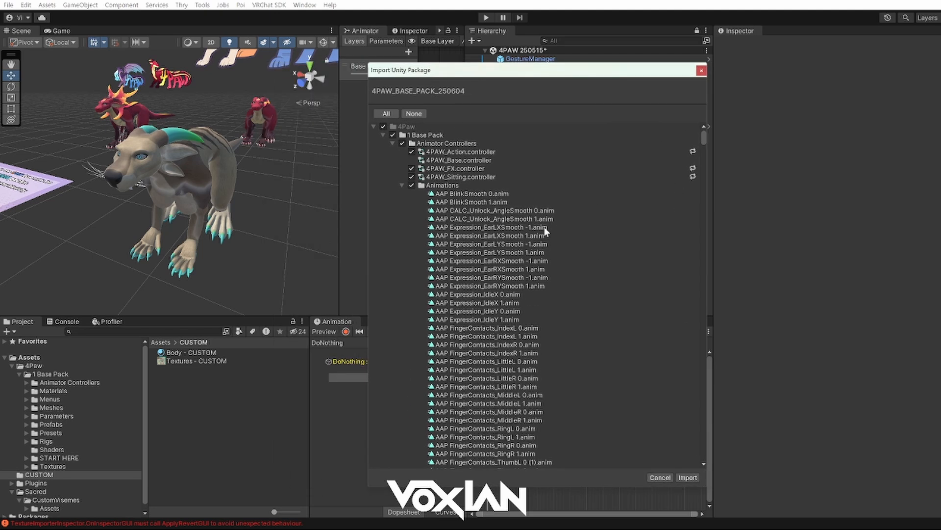
Look through the package's animation files and feature folders for new and changed assets.
scroll(546, 231, "down", 5)
scroll(571, 245, "up", 5)
scroll(603, 243, "down", 10)
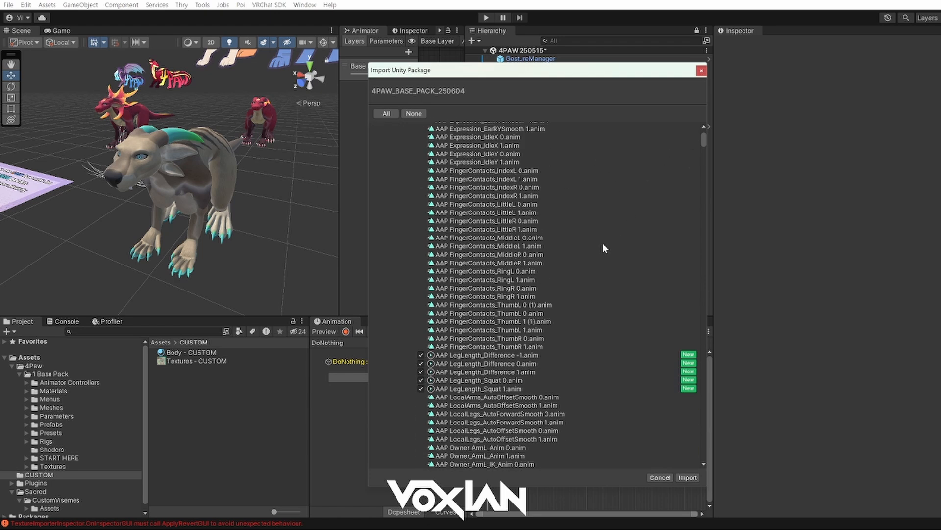
scroll(608, 223, "down", 15)
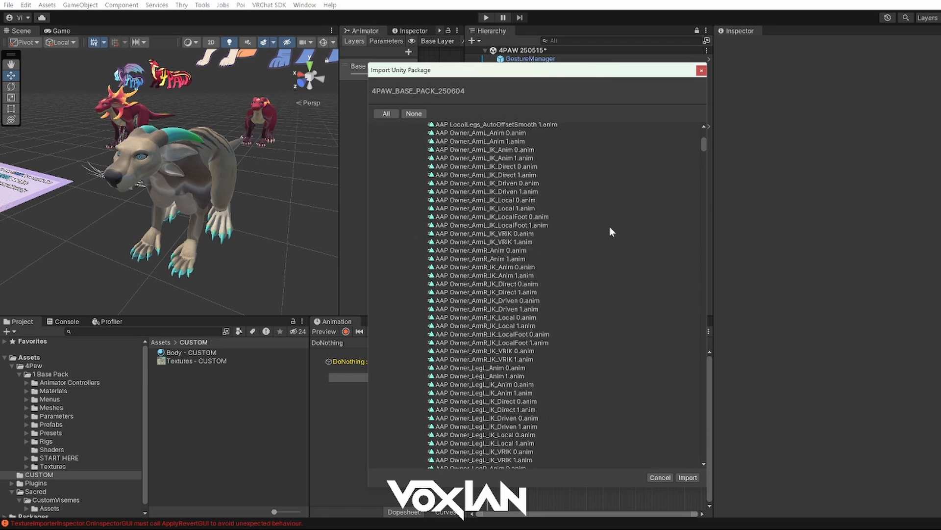
scroll(615, 248, "down", 20)
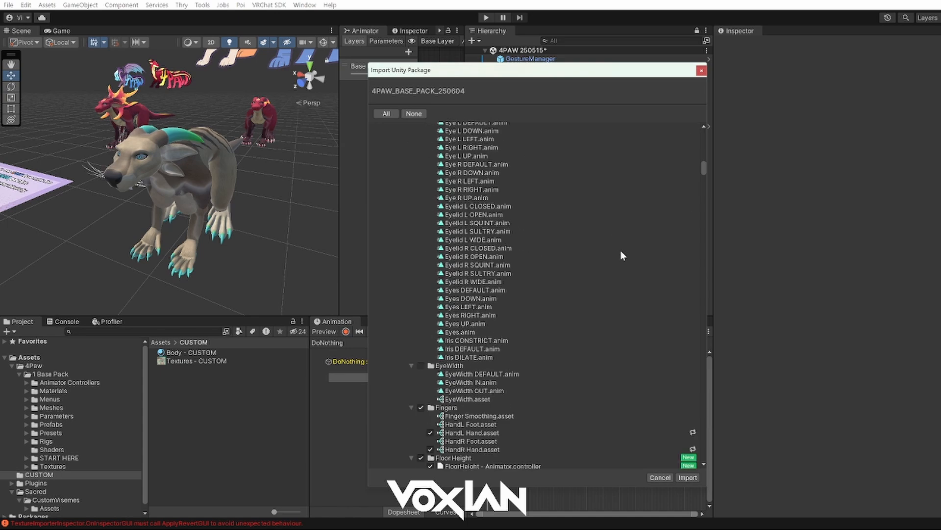
scroll(574, 226, "down", 20)
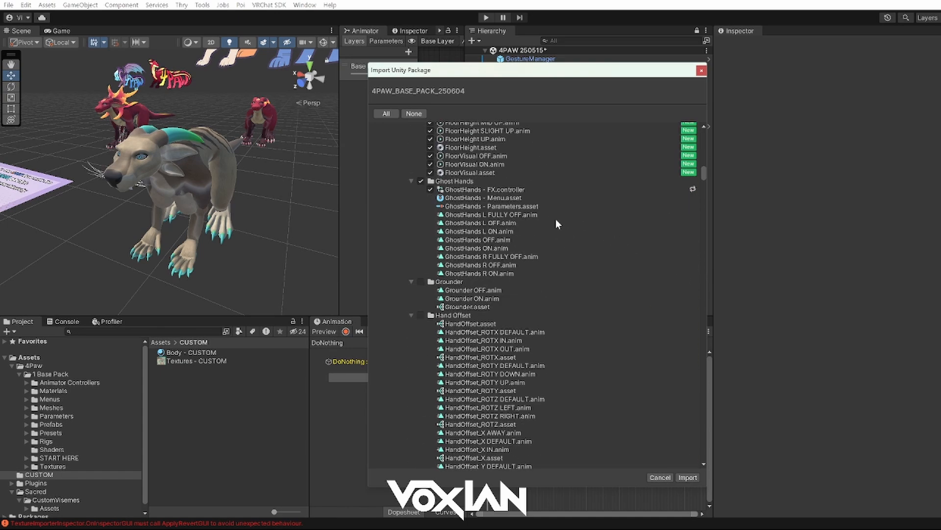
scroll(507, 241, "up", 20)
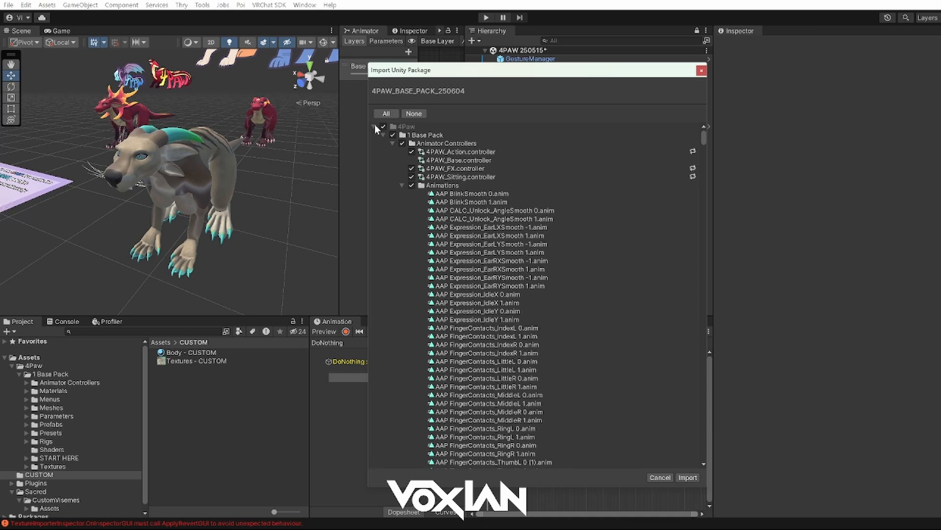
Collapse the package's file tree so only the folders directly under 1 Base Pack are listed.
left_click(374, 126)
left_click(374, 126)
left_click(382, 135)
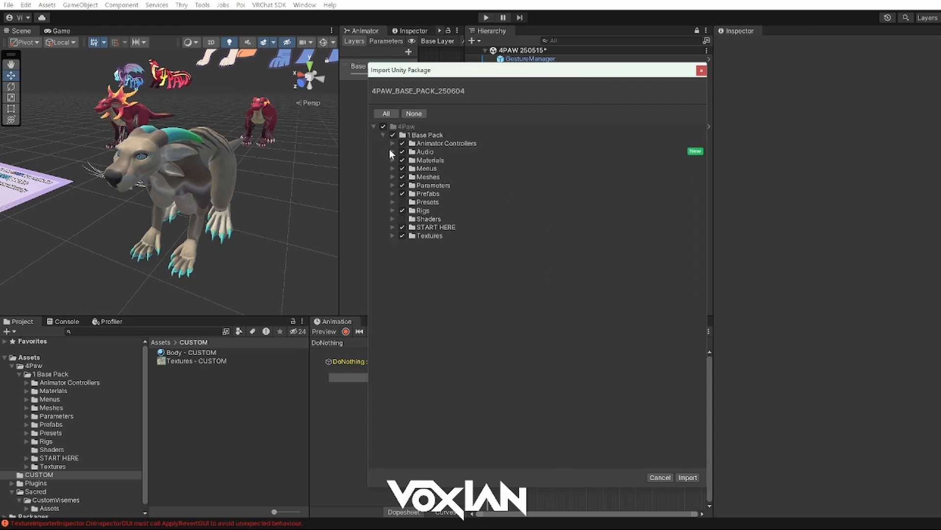
left_click(375, 126)
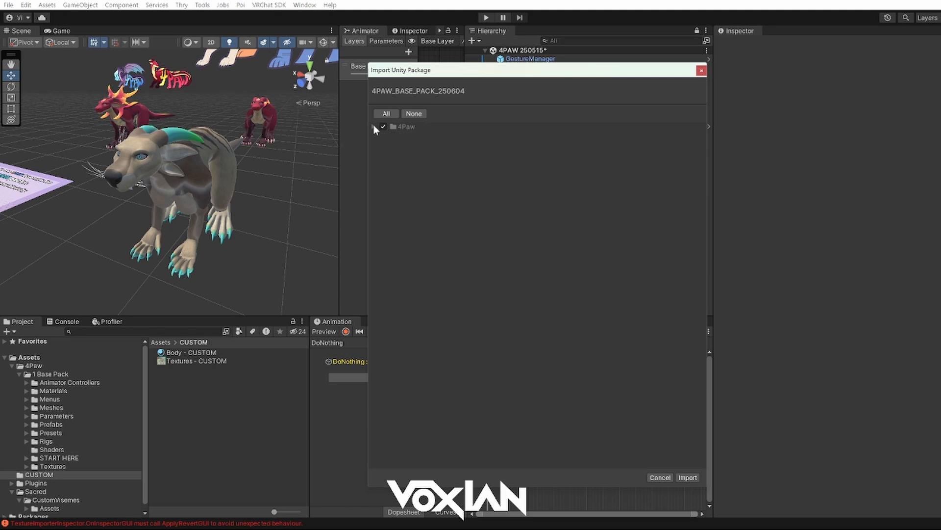
left_click(374, 126, "alt")
left_click(374, 126)
left_click(374, 126)
left_click(383, 134)
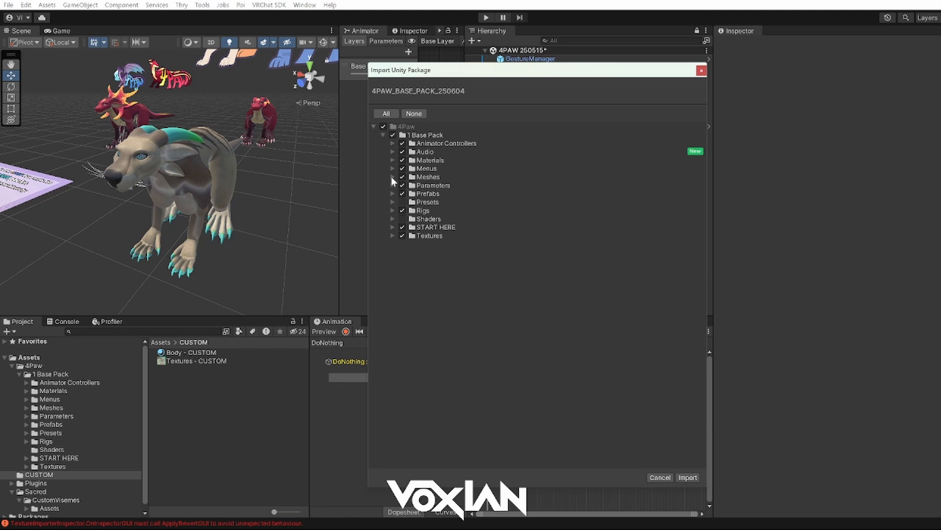
Examine the Materials folders of the DEFAULT and DRAKE examples under START HERE in the package tree.
left_click(393, 227)
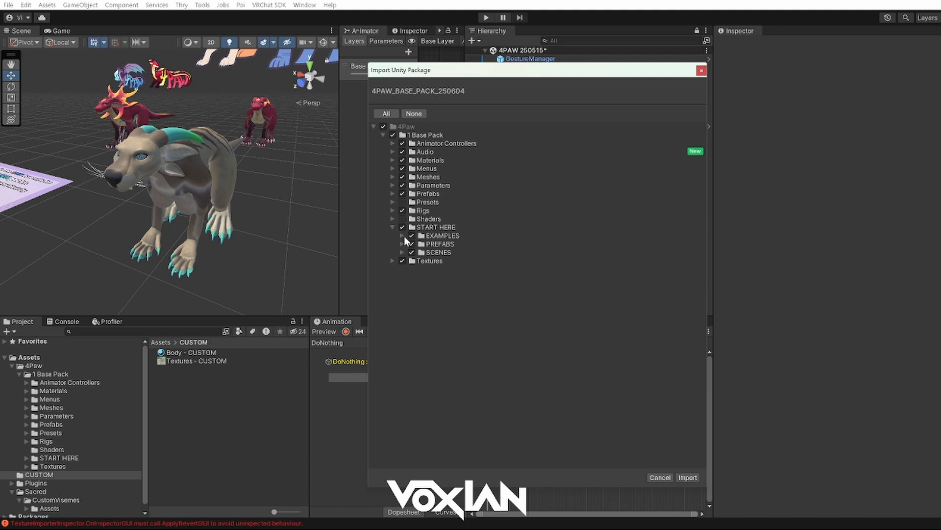
left_click(402, 236)
left_click(411, 244)
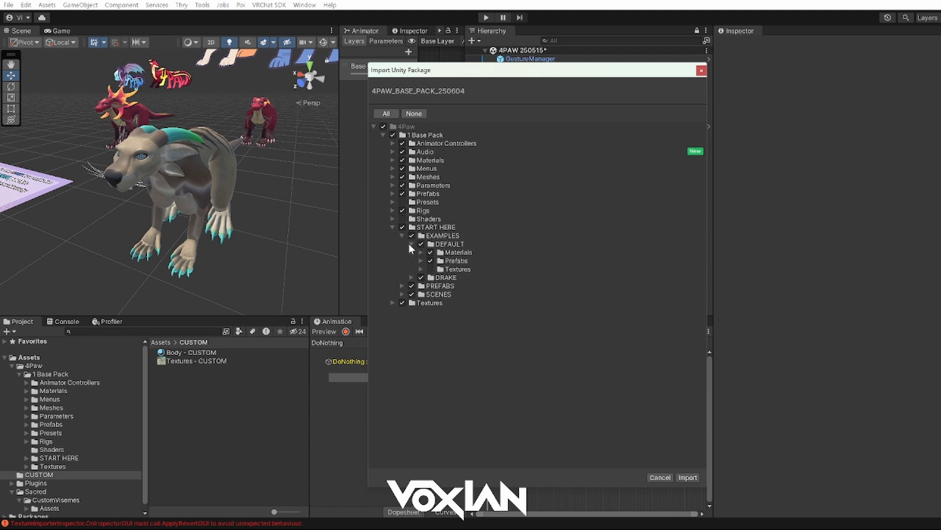
left_click(411, 277)
left_click(420, 286)
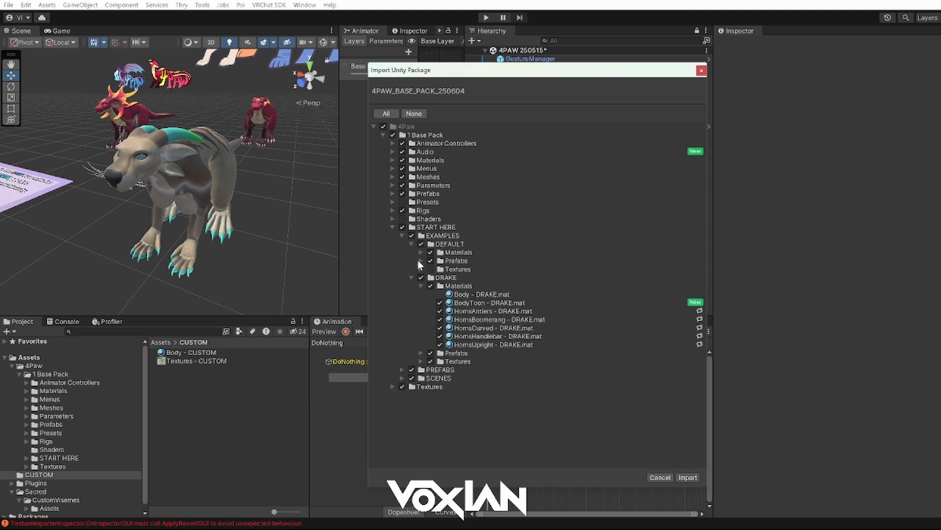
left_click(420, 252)
scroll(497, 241, "down", 3)
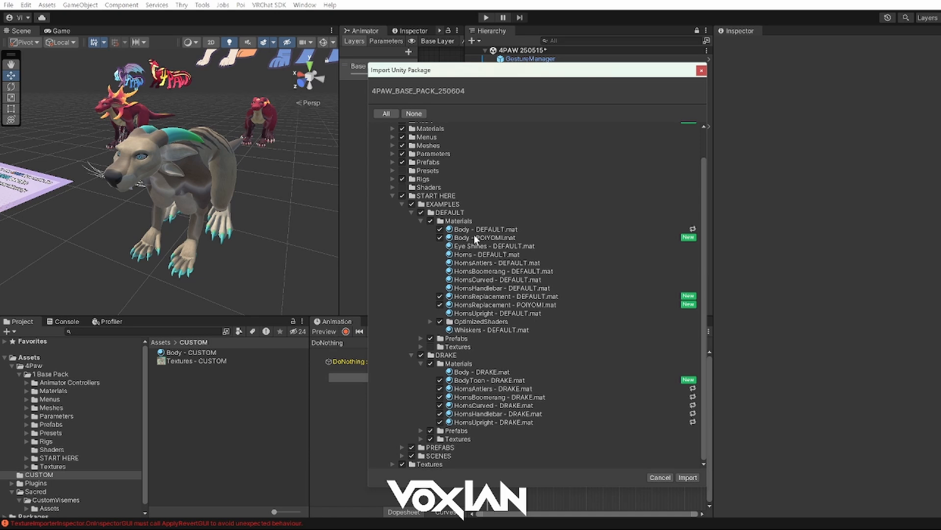
Try excluding the Materials folders of the DEFAULT and DRAKE examples from the import, and include both again.
left_click(429, 221)
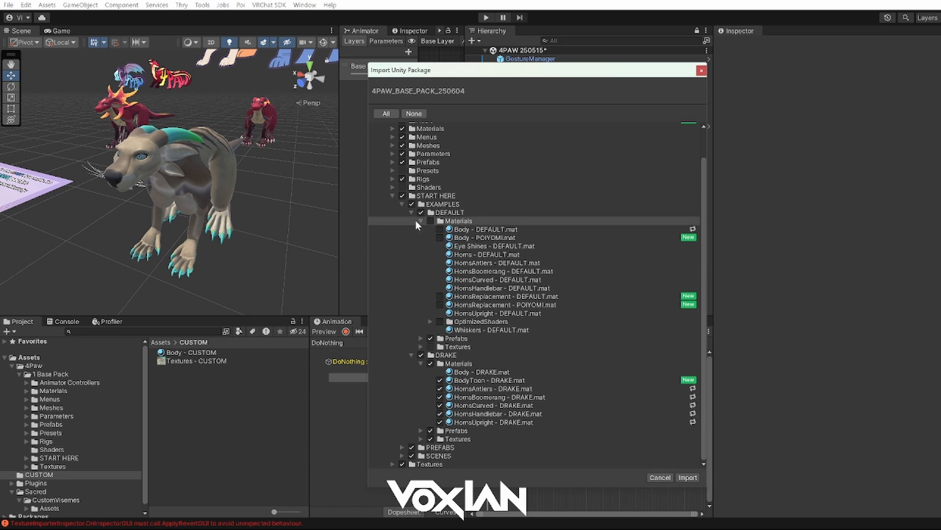
left_click(430, 363)
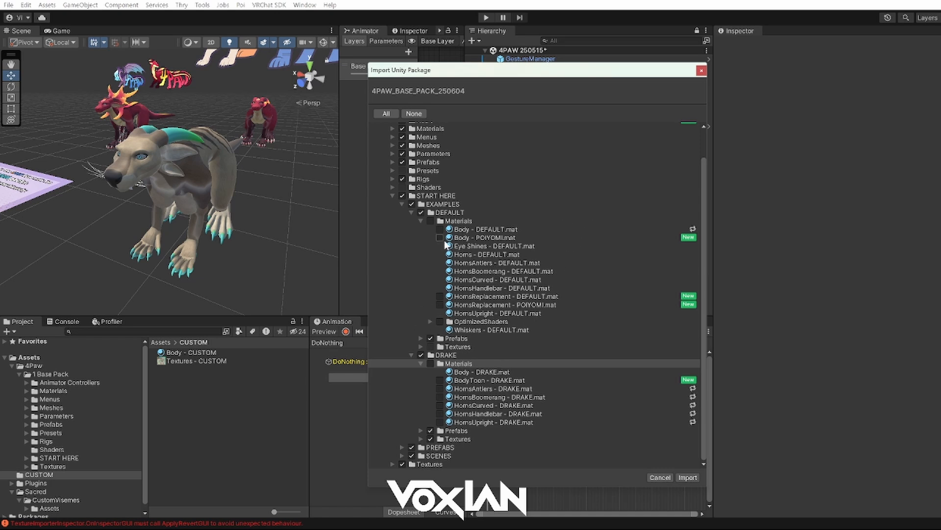
left_click(430, 220)
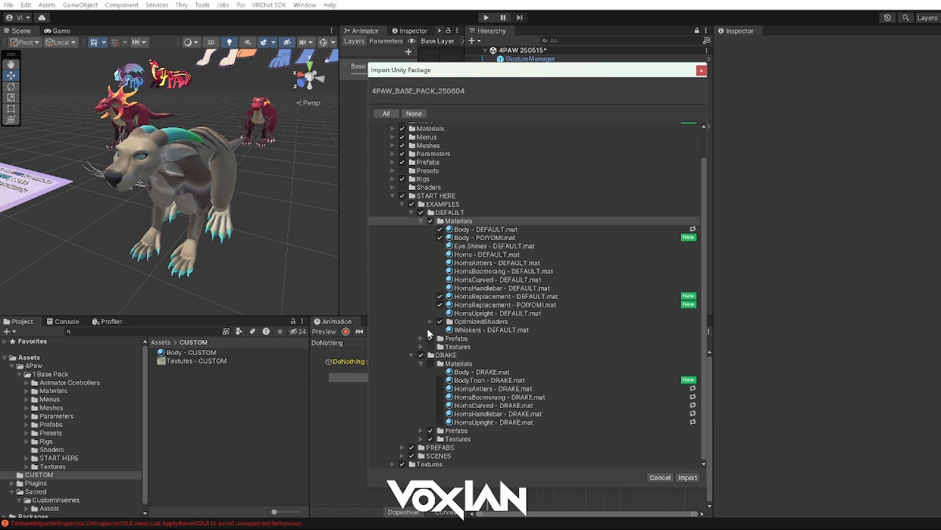
left_click(430, 363)
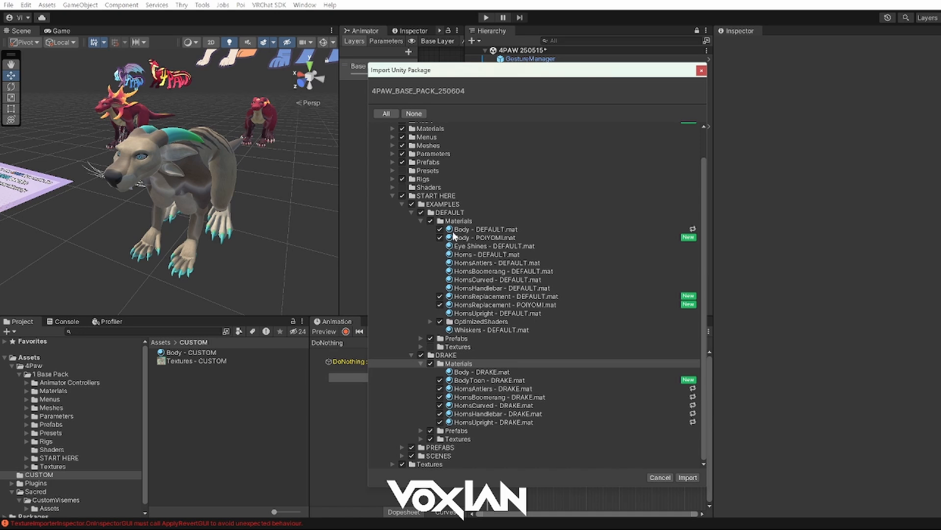
Import the 4PAW_BASE_PACK_250604 package with all its new and changed items included.
scroll(432, 198, "up", 3)
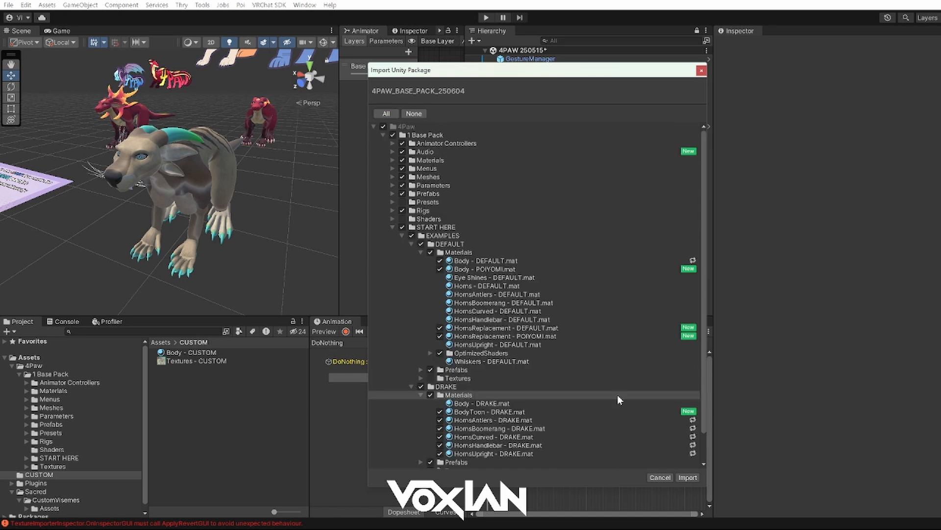
left_click(694, 477)
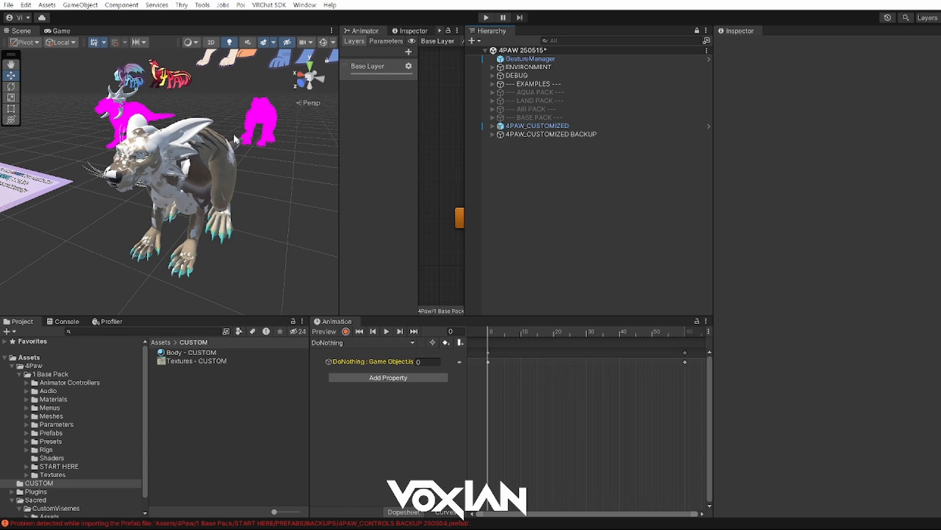
Move the 4PAW_CUSTOMIZED BACKUP avatar sideways to about X -1.13, beside the 4PAW_CUSTOMIZED avatar.
scroll(231, 158, "down", 5)
mouse_move(211, 135)
left_mouse_down("alt")
mouse_move(250, 140)
mouse_move(199, 142)
left_mouse_up("alt")
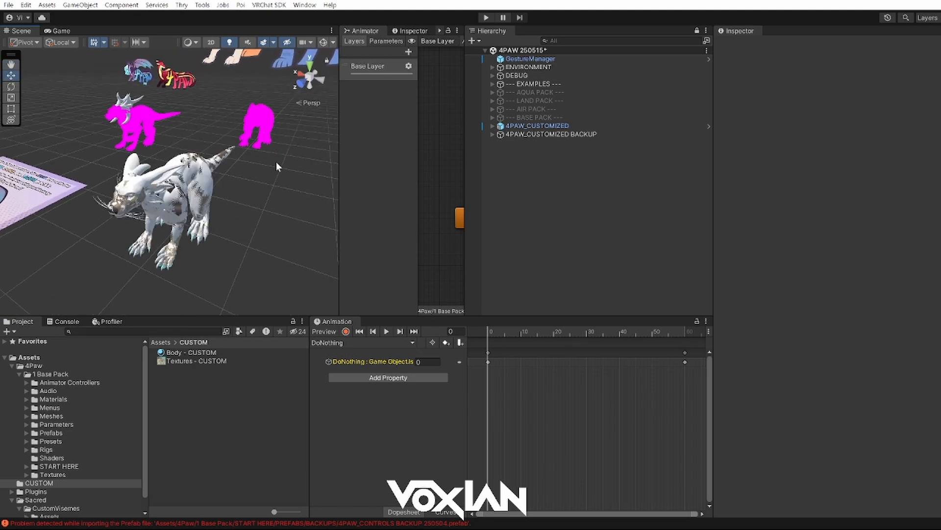
left_click(532, 134)
left_click_drag(149, 212, 220, 233)
left_click_drag(166, 207, 112, 113, "alt")
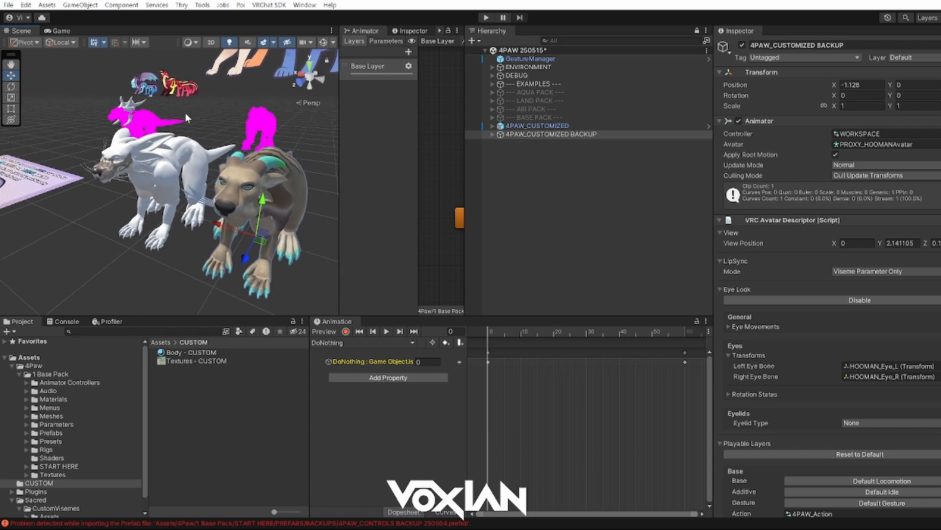
left_click_drag(177, 180, 204, 186, "alt")
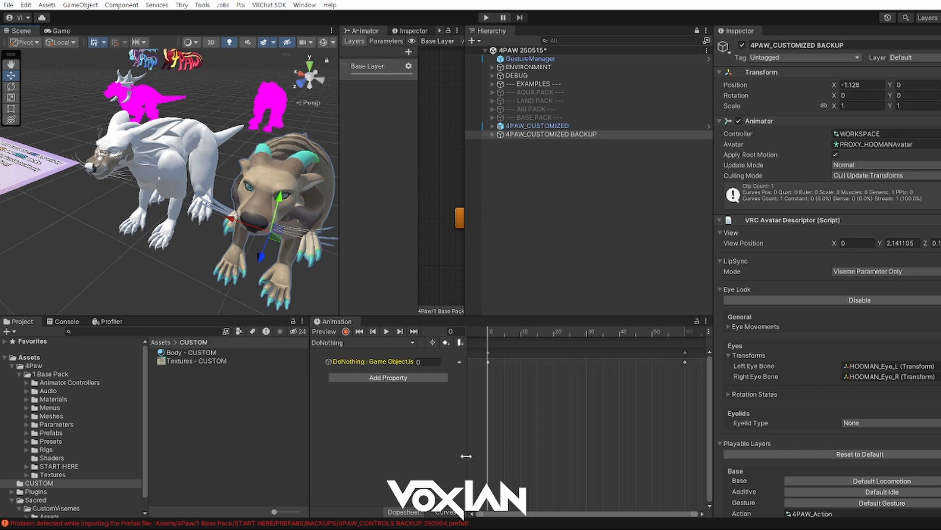
Import all items of Scripts_250604.unitypackage from the 250604 release's Specials folder.
left_click(527, 528)
left_click(573, 357)
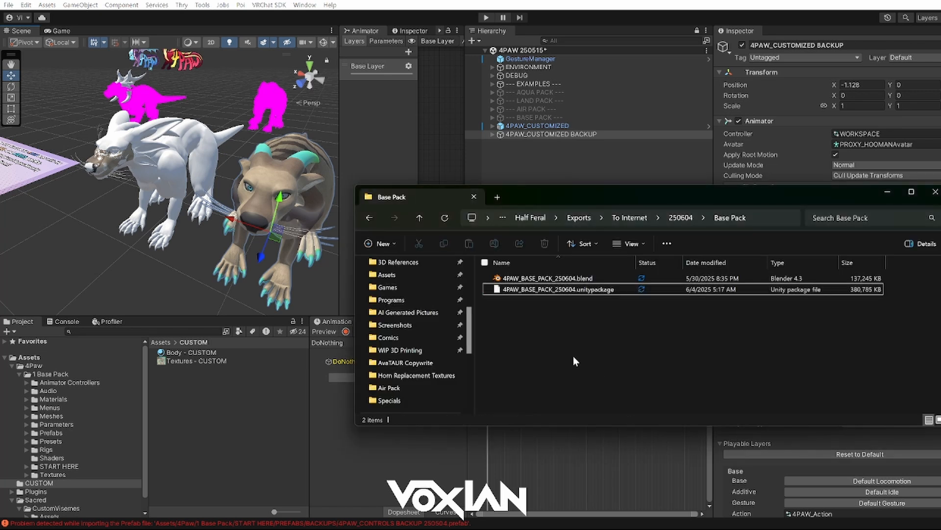
left_click(420, 218)
double_click(520, 330)
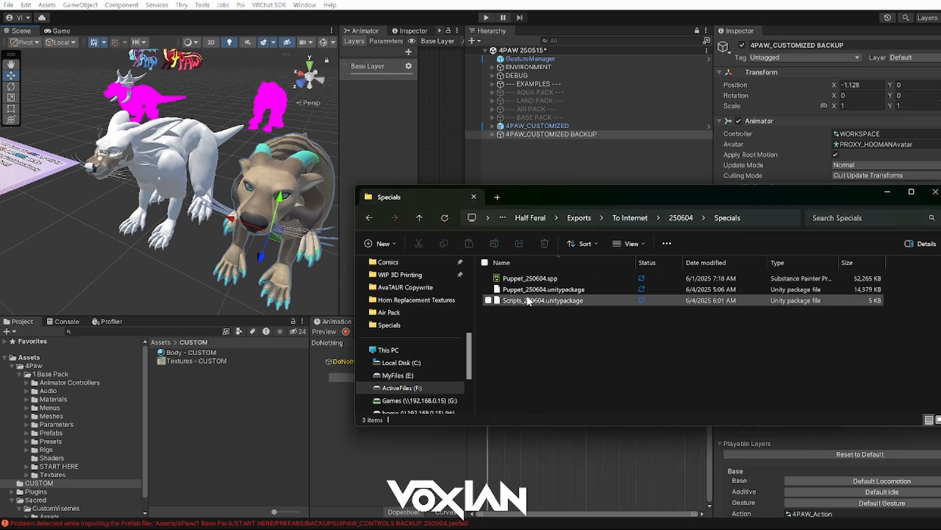
left_click_drag(528, 300, 249, 405)
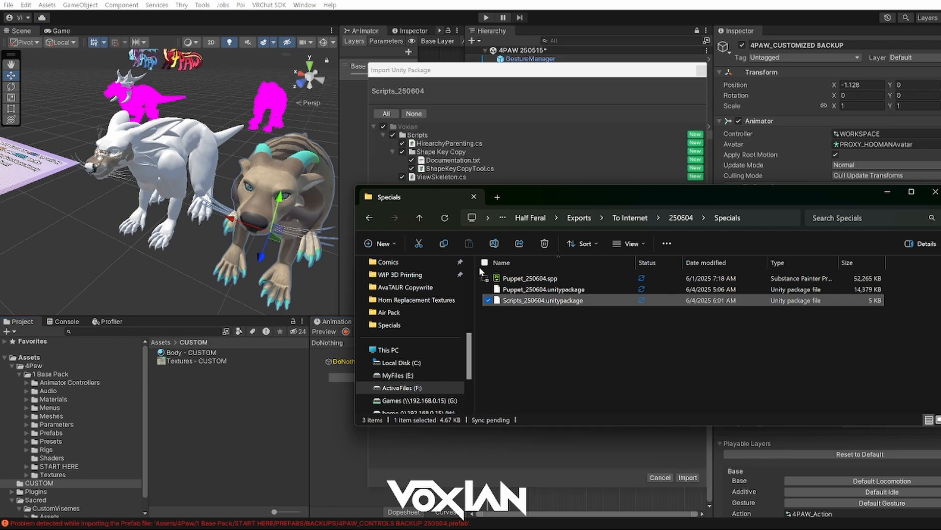
left_click(886, 193)
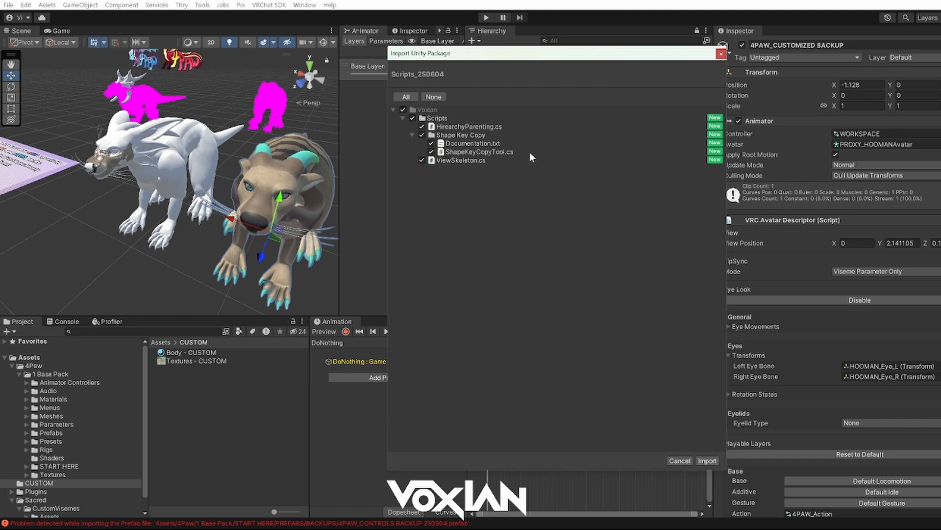
left_click(708, 460)
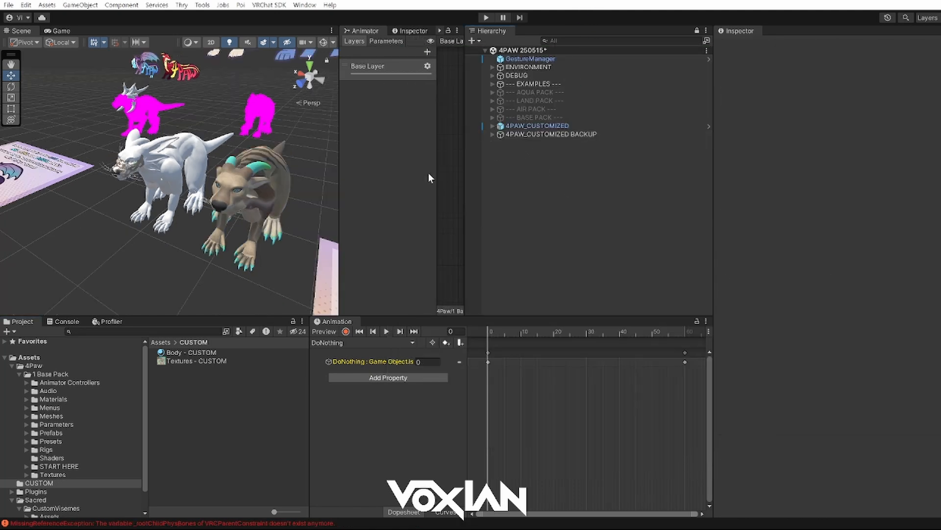
Expand 4PAW_CUSTOMIZED and 4PAW_CUSTOMIZED BACKUP in the scene, and compare their child objects.
scroll(260, 184, "up", 3)
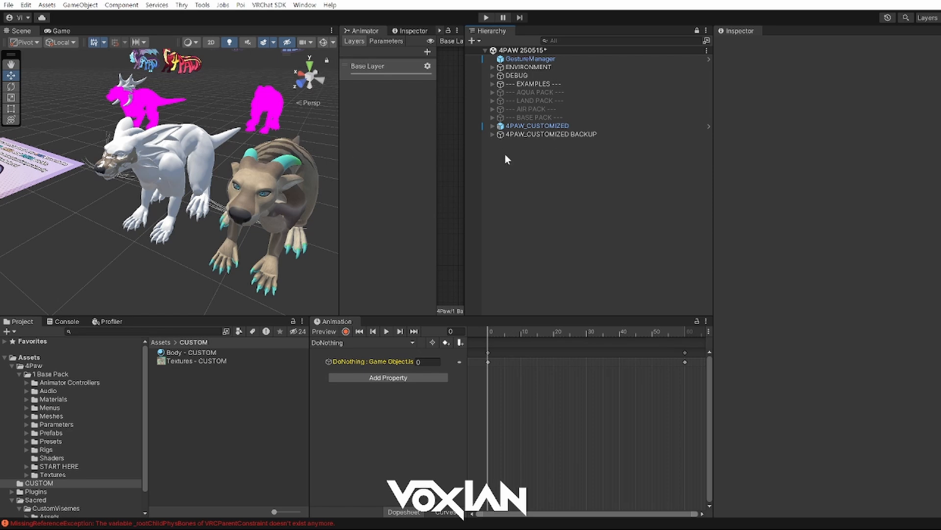
left_click(492, 134)
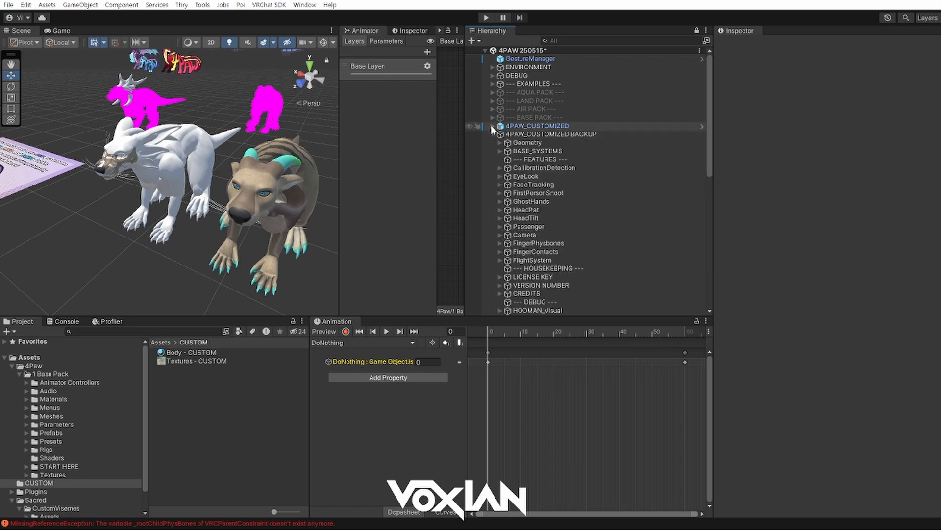
left_click(492, 126)
scroll(543, 154, "down", 6)
scroll(543, 154, "up", 5)
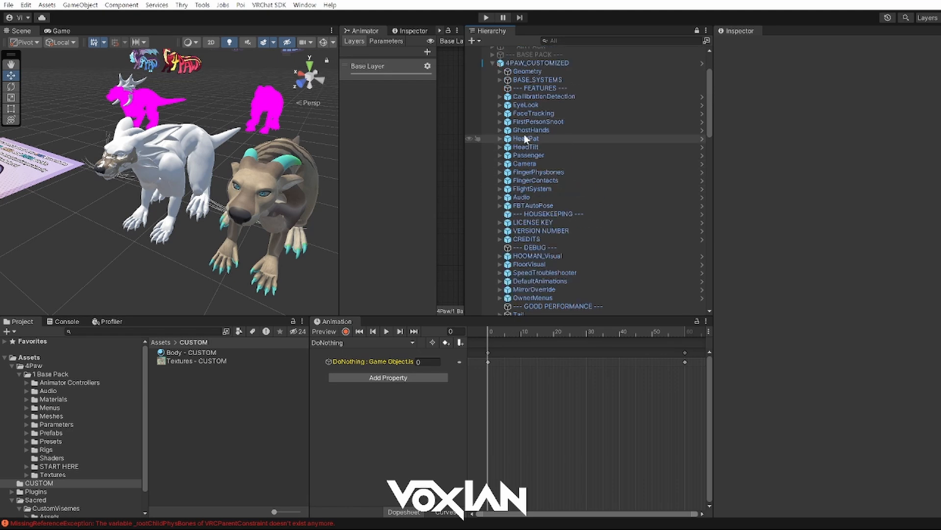
scroll(527, 93, "down", 10)
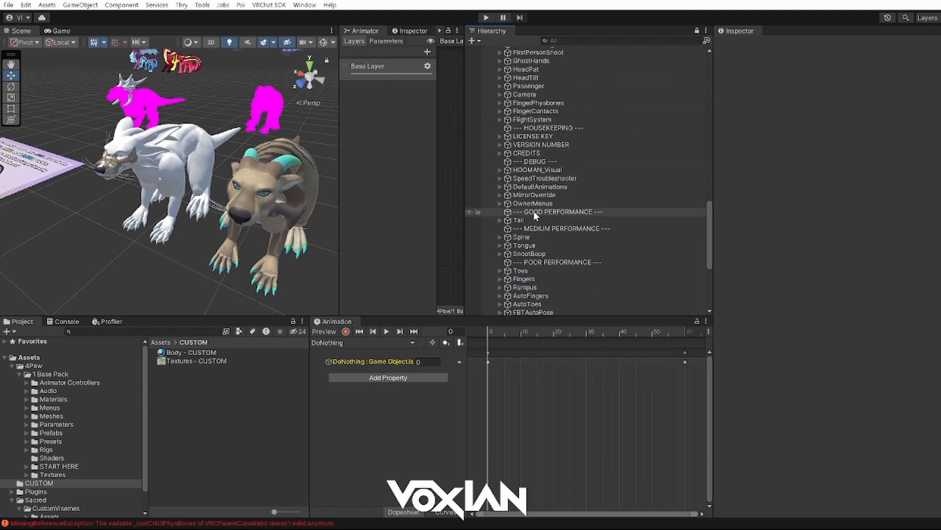
scroll(543, 154, "up", 5)
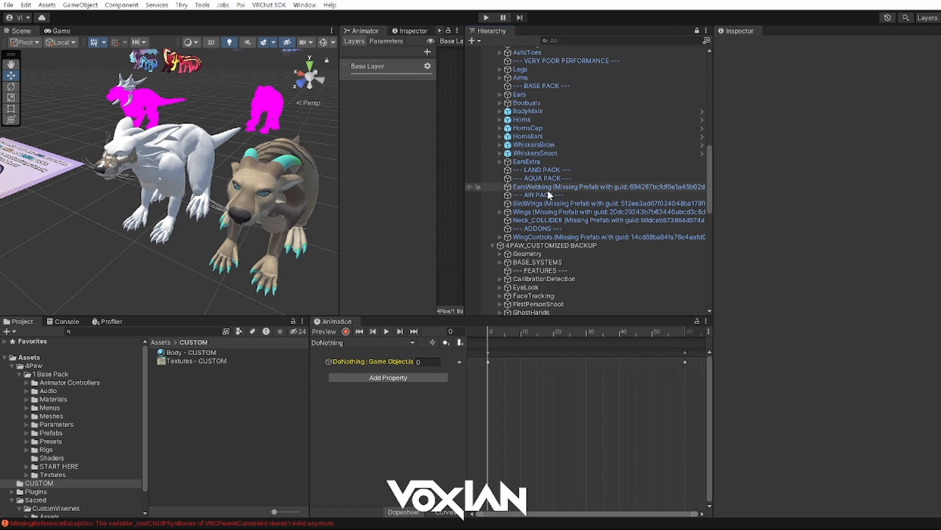
Apply the Body - CUSTOM material to the body of the 4PAW_CUSTOMIZED avatar.
scroll(547, 190, "down", 3)
scroll(539, 197, "down", 15)
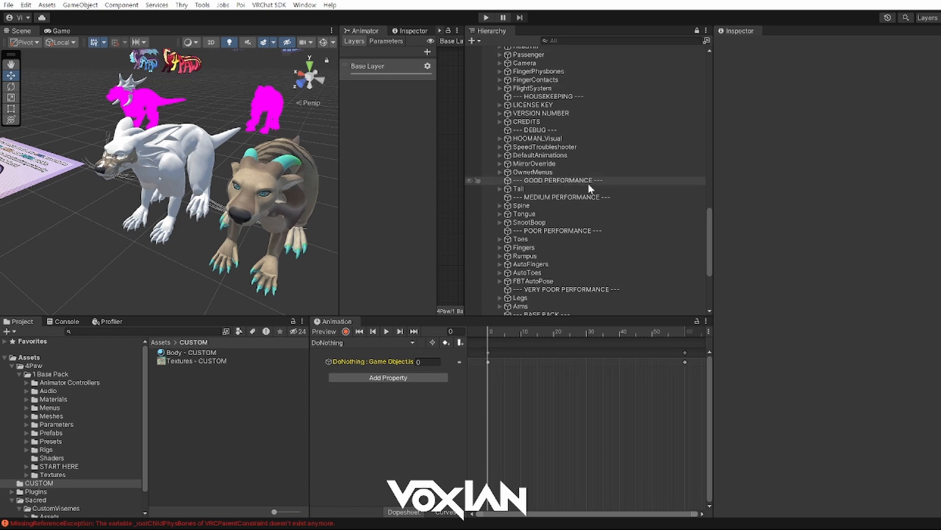
scroll(542, 227, "down", 6)
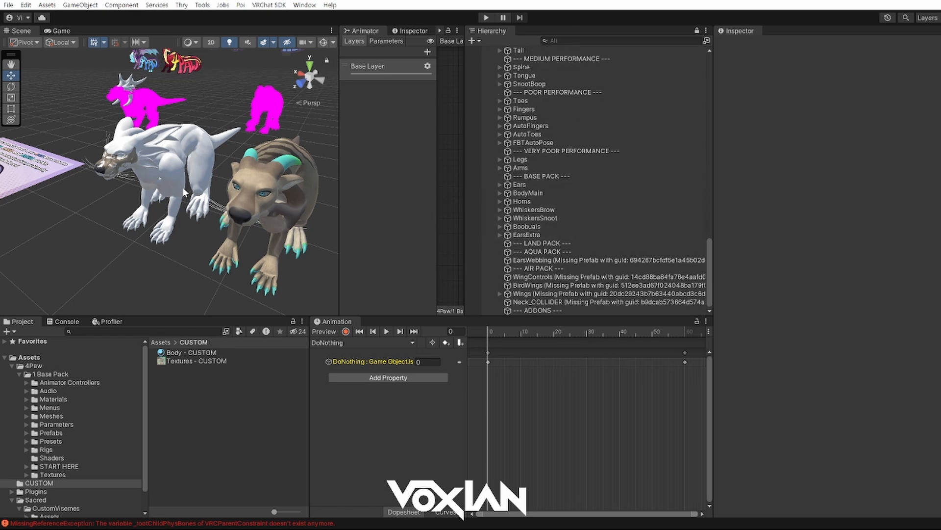
scroll(97, 166, "up", 2)
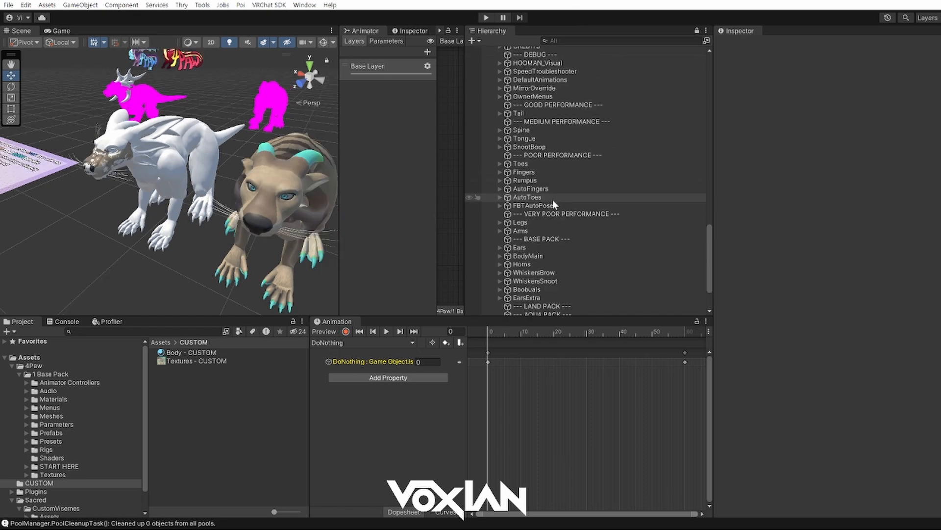
left_click(279, 178)
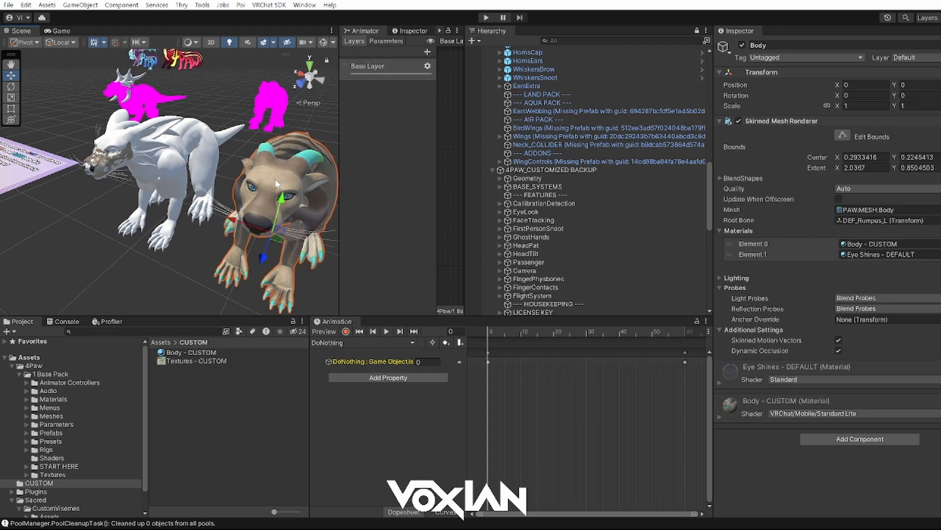
left_click(190, 352)
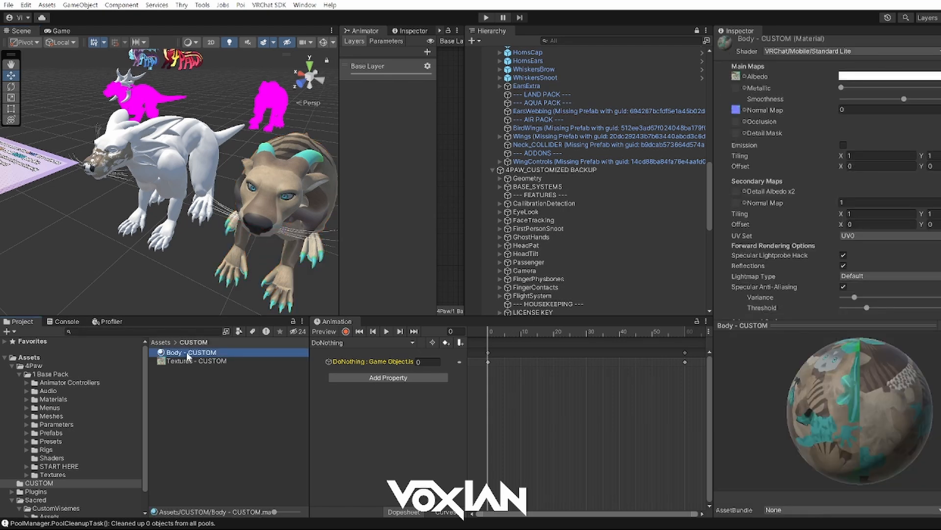
left_click_drag(190, 352, 170, 183)
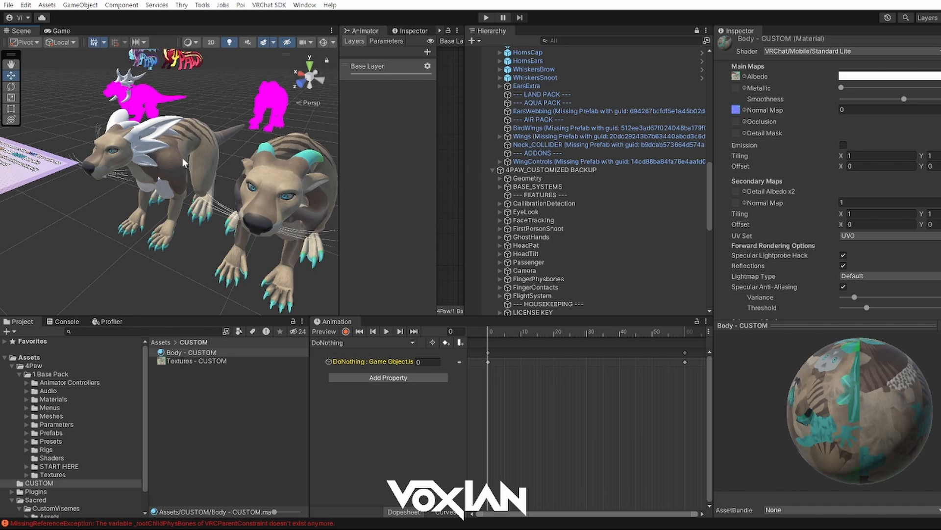
Select the Ears mesh of 4PAW_CUSTOMIZED, and set its material Element 0 to Body - CUSTOM.
left_click(143, 132)
left_click(147, 130)
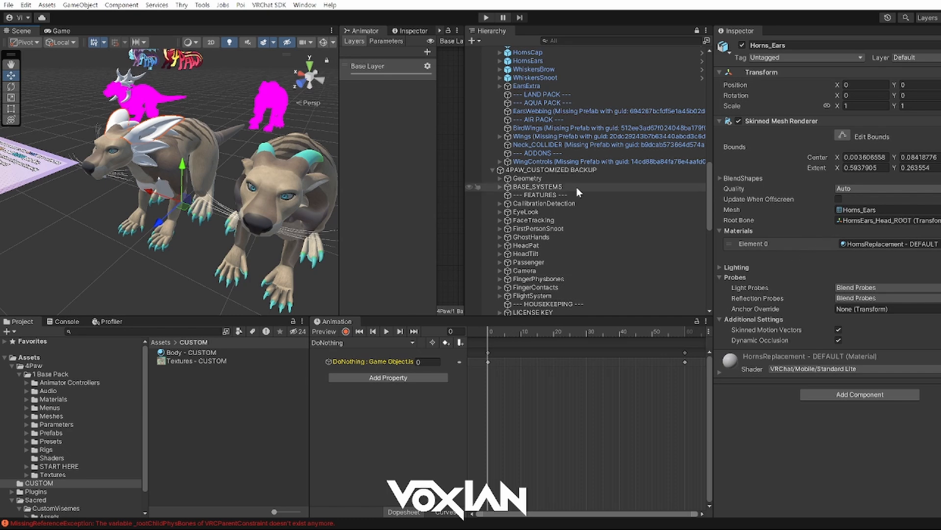
left_click(153, 152)
left_click(152, 152)
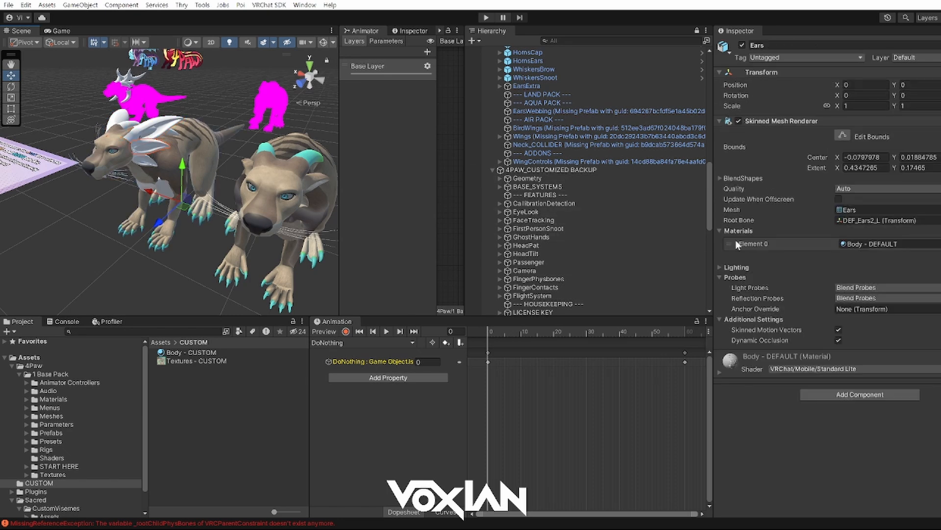
left_click_drag(188, 353, 873, 245)
left_click(143, 164)
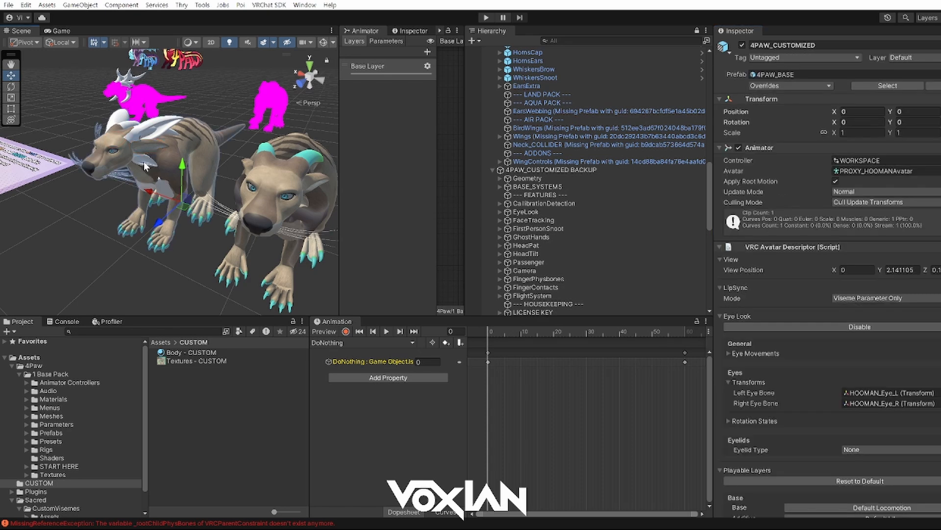
left_click(142, 163)
left_click(247, 401)
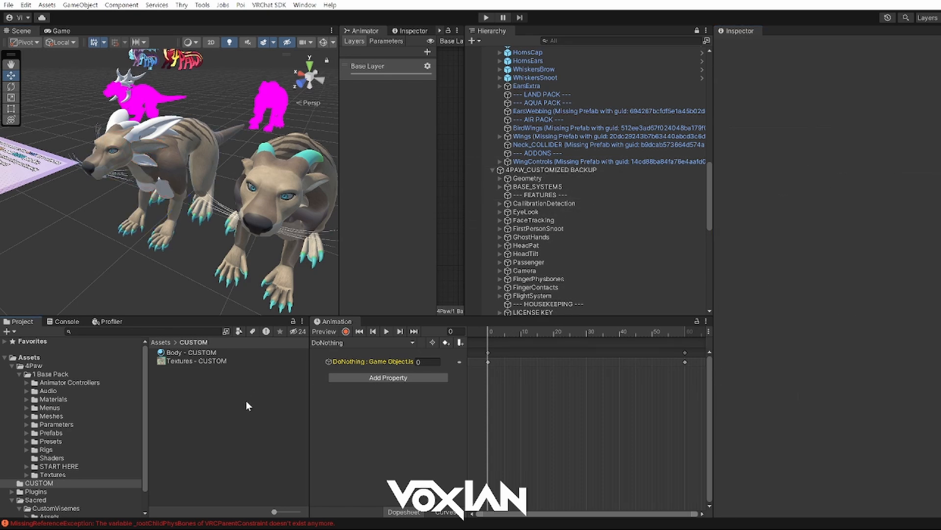
Expand EarsExtra under 4PAW_CUSTOMIZED down through OPTIONS_EarsExtra, MESH and Body_Options to its Ears_Extra mesh object.
scroll(546, 187, "down", 7)
scroll(545, 196, "down", 10)
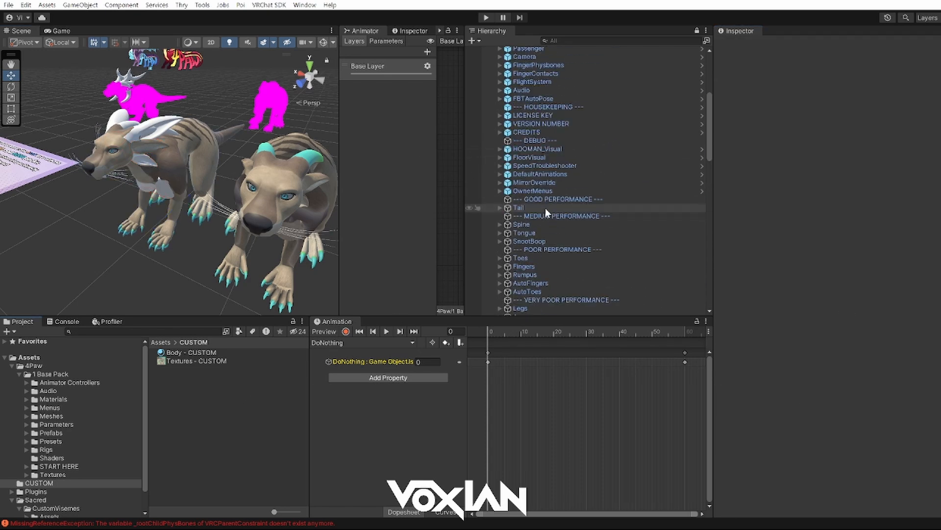
scroll(544, 200, "down", 9)
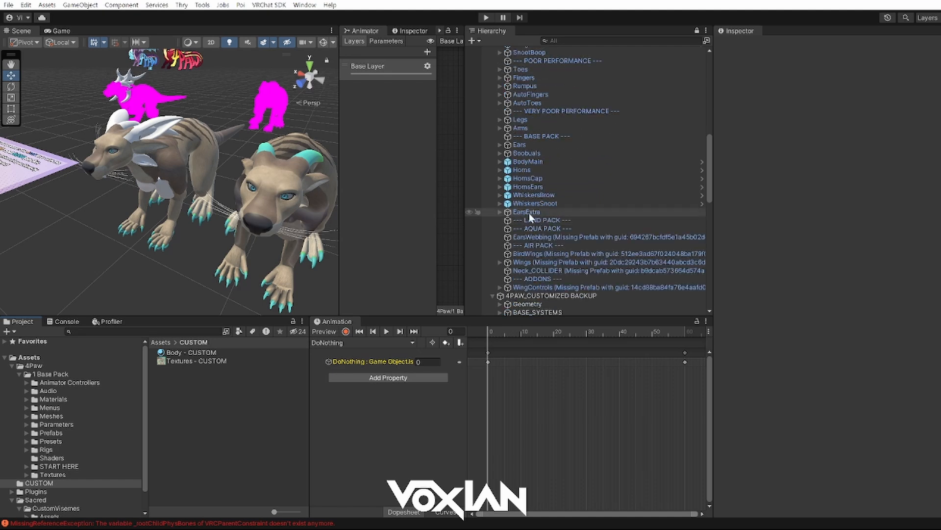
scroll(510, 157, "up", 2)
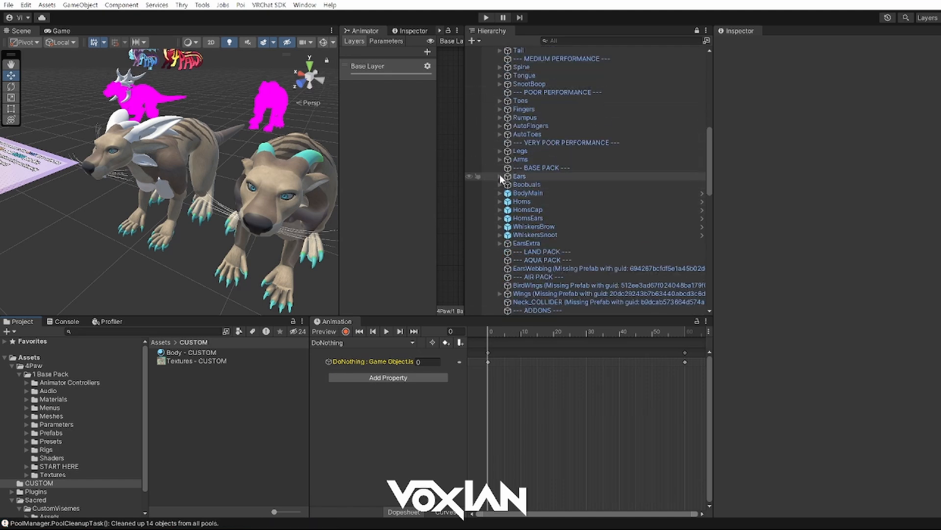
left_click(500, 243)
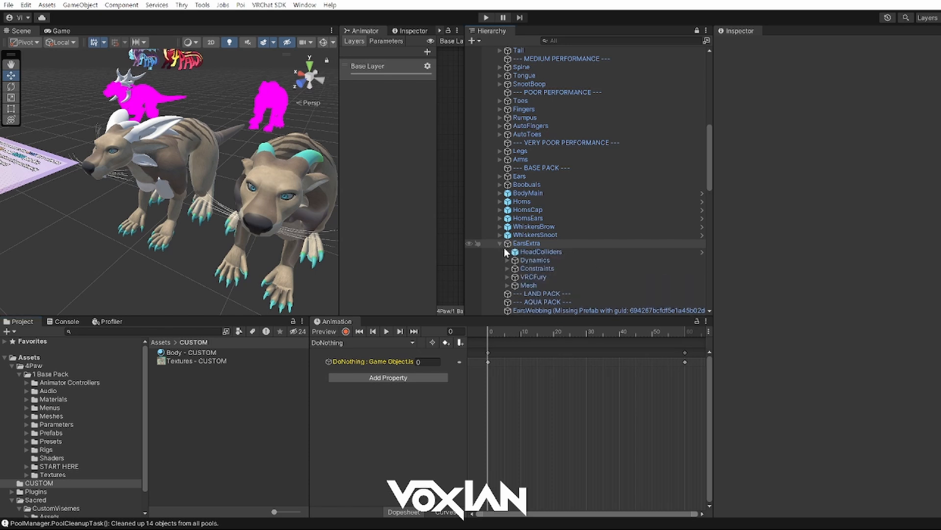
scroll(530, 277, "down", 2)
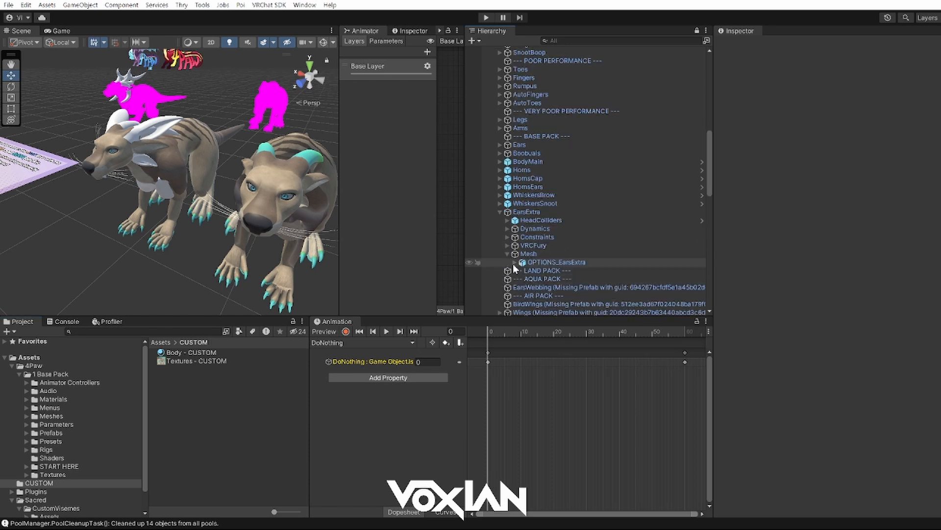
left_click(514, 263)
scroll(513, 264, "down", 2)
left_click(528, 180)
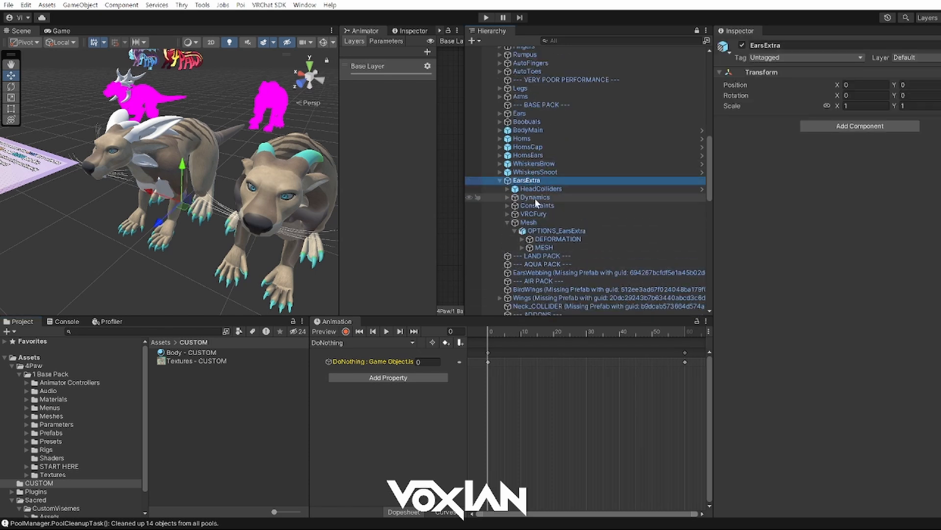
left_click(529, 222)
left_click(544, 247)
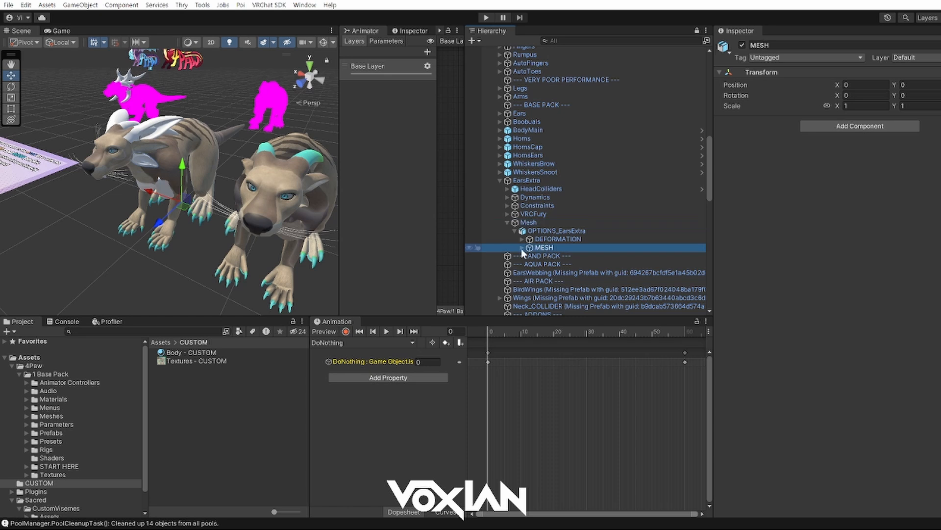
left_click(522, 248)
left_click(529, 256)
left_click(538, 265)
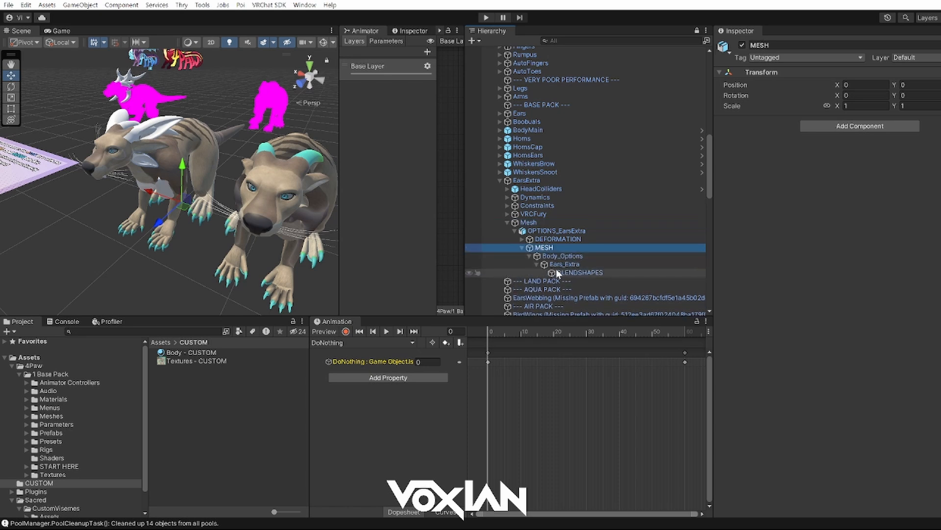
Set the Ears_Extra mesh's material Element 0 to Body - CUSTOM, and collapse EarsExtra again.
left_click(563, 265)
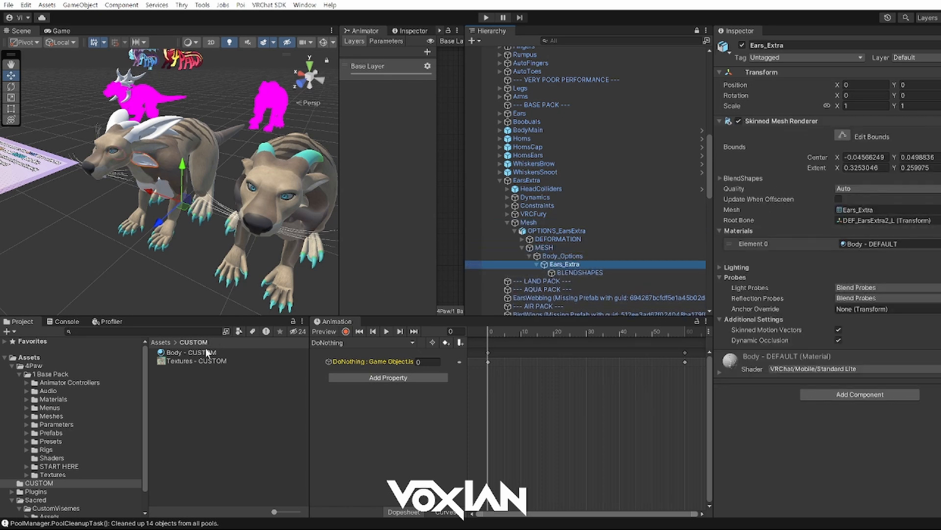
left_click_drag(205, 352, 863, 244)
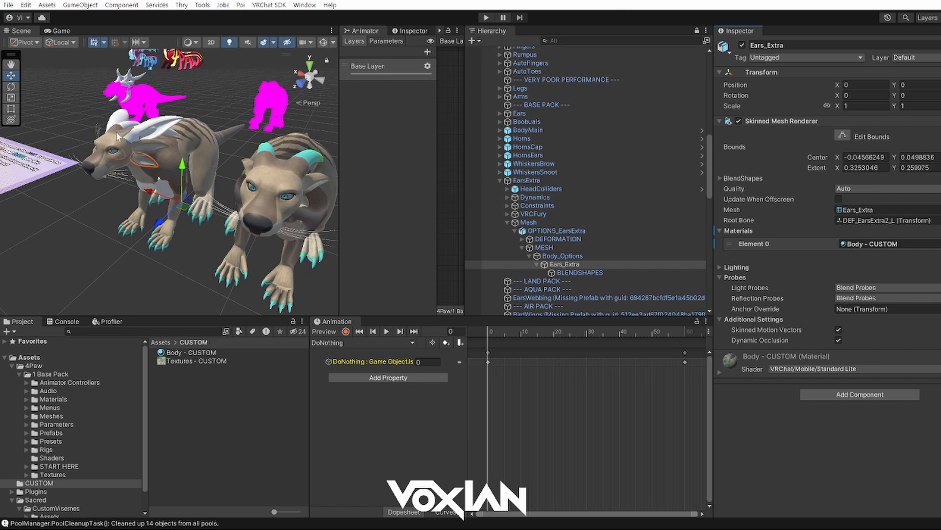
left_click(225, 437)
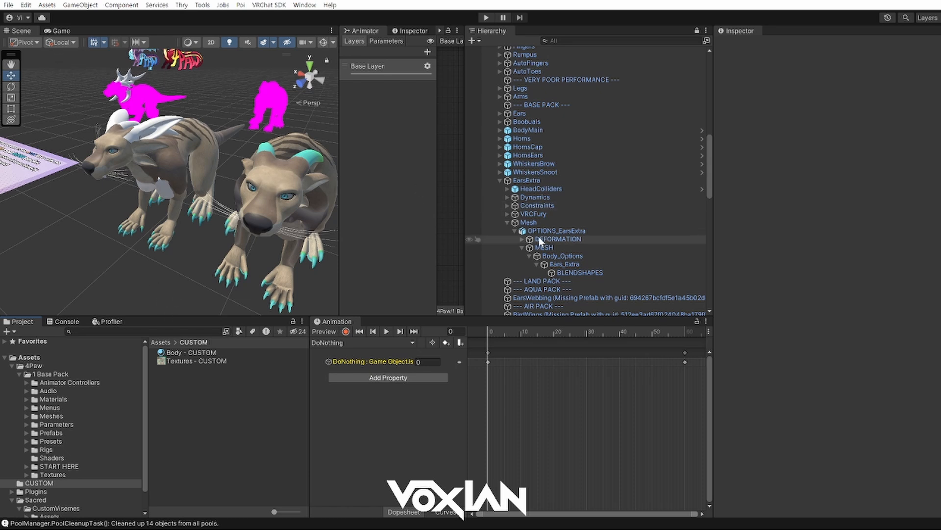
left_click(499, 181)
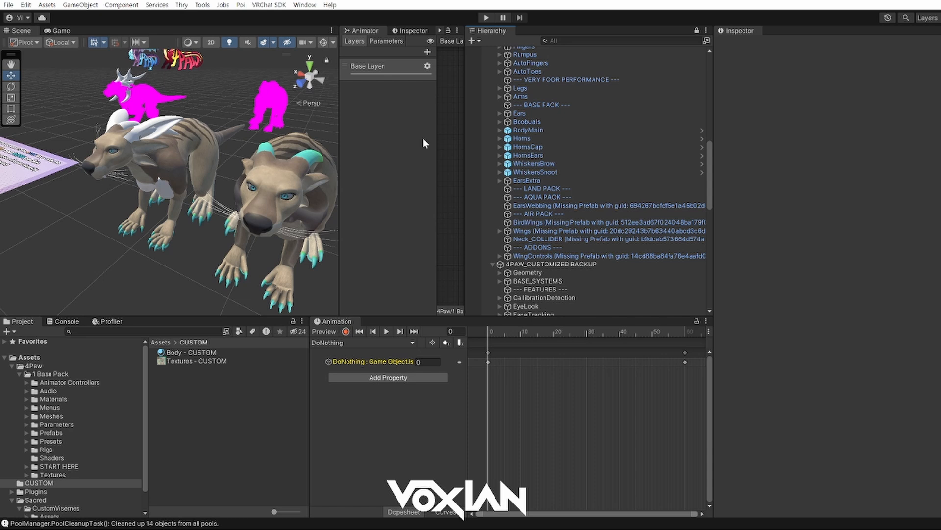
Delete the HornsEars prefab from the 4PAW_CUSTOMIZED avatar.
left_click(166, 126)
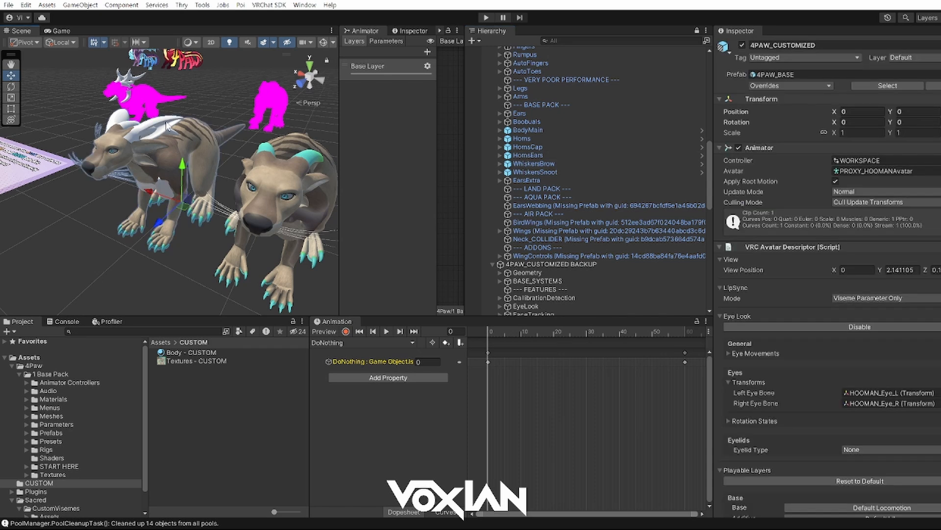
left_click(166, 126)
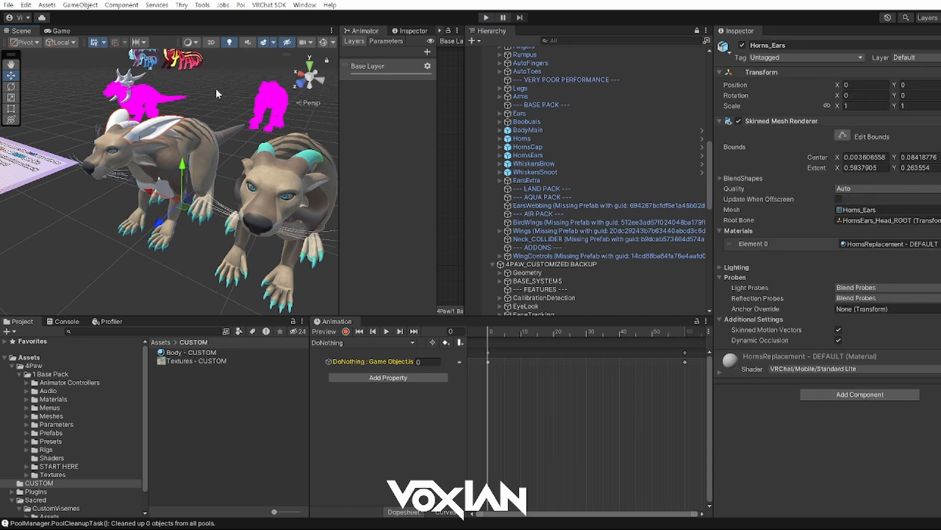
left_click(530, 155)
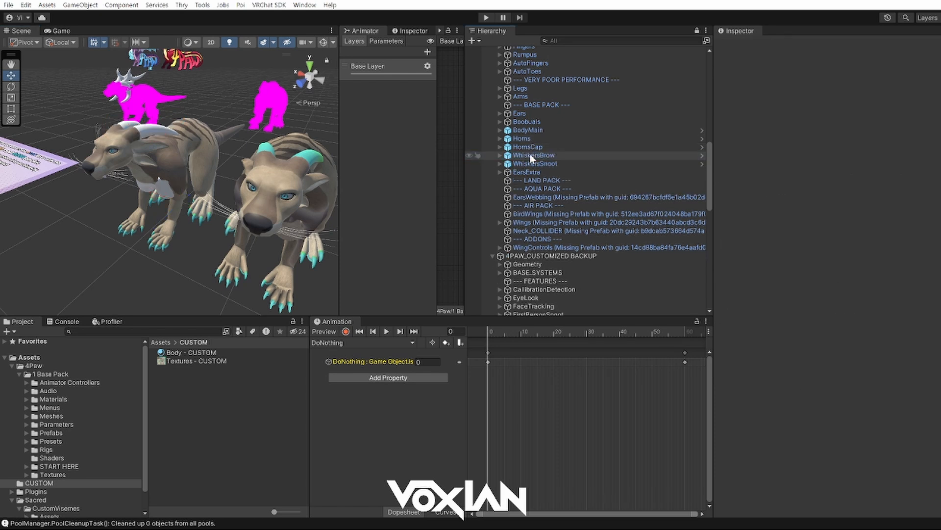
key("Delete")
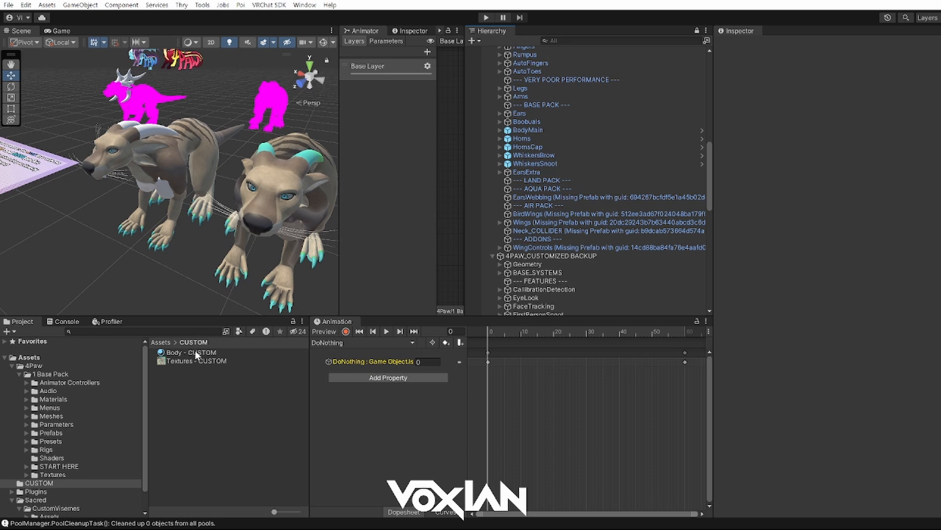
Apply the Body - CUSTOM material to the 4PAW_CUSTOMIZED avatar's horns and untextured chest piece.
left_click_drag(195, 350, 157, 134)
left_click_drag(162, 293, 166, 191)
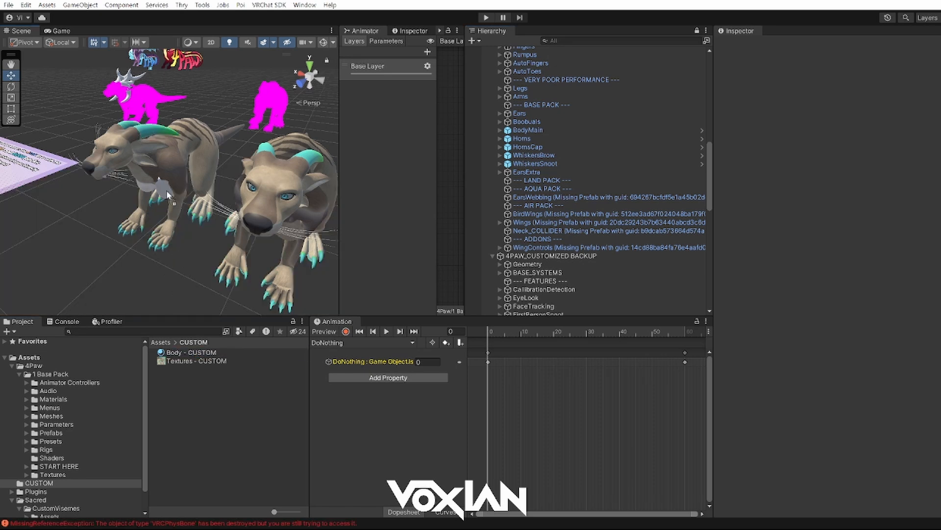
left_click_drag(177, 351, 164, 193)
Select the Body mesh of 4PAW_CUSTOMIZED BACKUP, and expand its BlendShapes list.
left_click(286, 178)
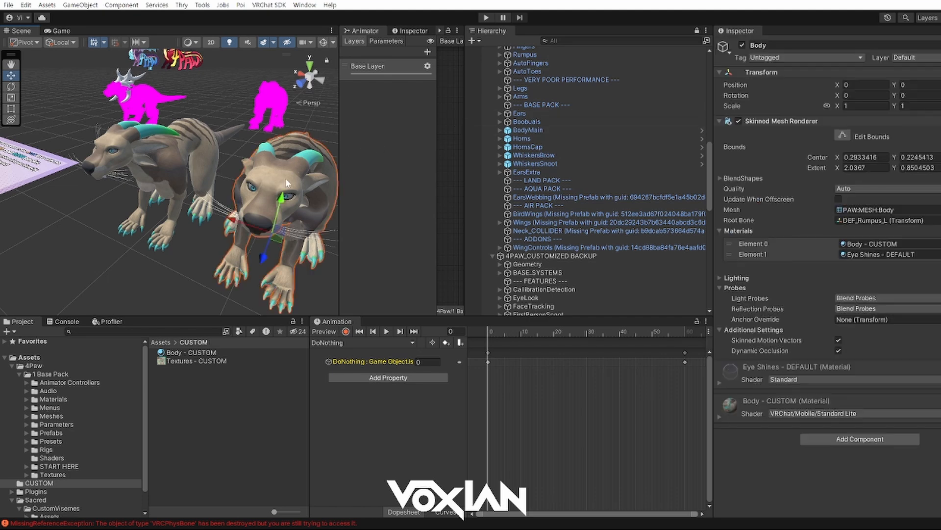
left_click(287, 177)
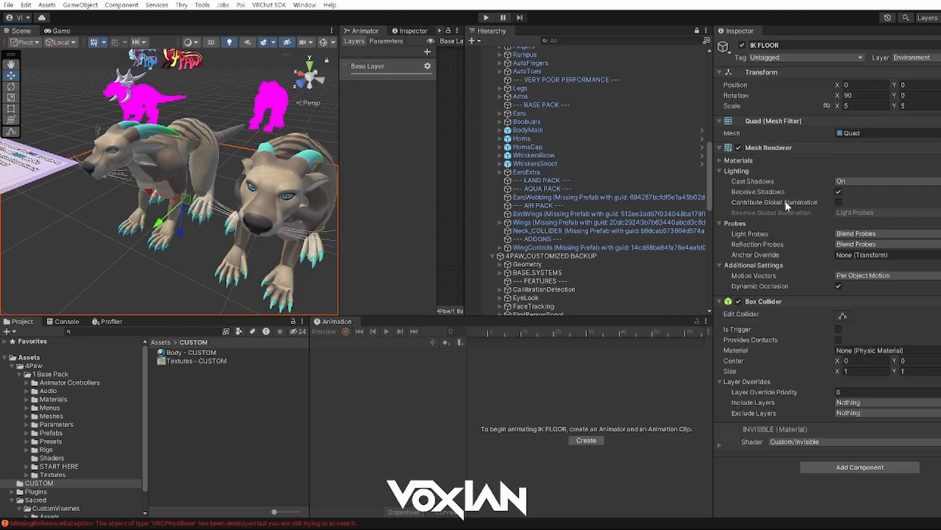
left_click(317, 214)
left_click(313, 213)
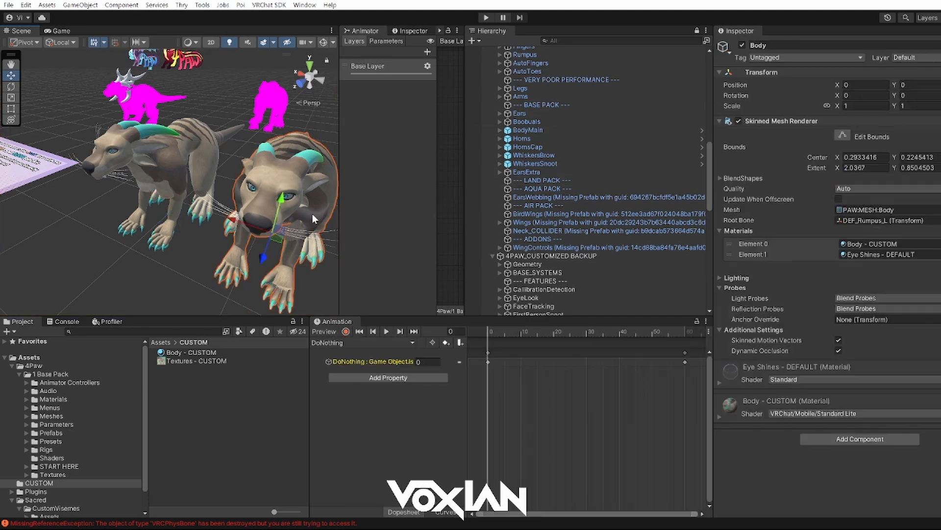
left_click(721, 178)
Raise the BodyChonk blendshape on the backup avatar's Body, and look through its other blendshapes.
scroll(772, 235, "down", 15)
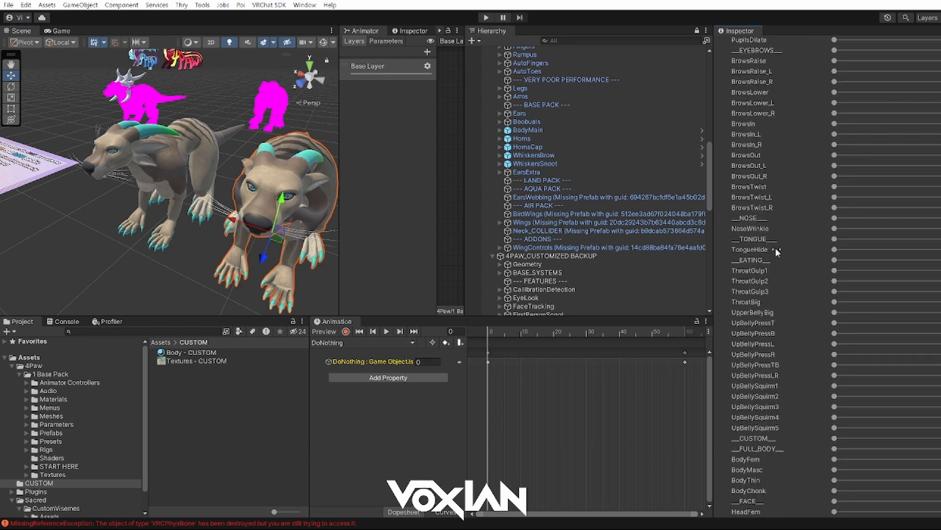
scroll(775, 248, "down", 10)
left_click_drag(829, 229, 938, 227)
scroll(774, 191, "up", 10)
scroll(779, 214, "up", 8)
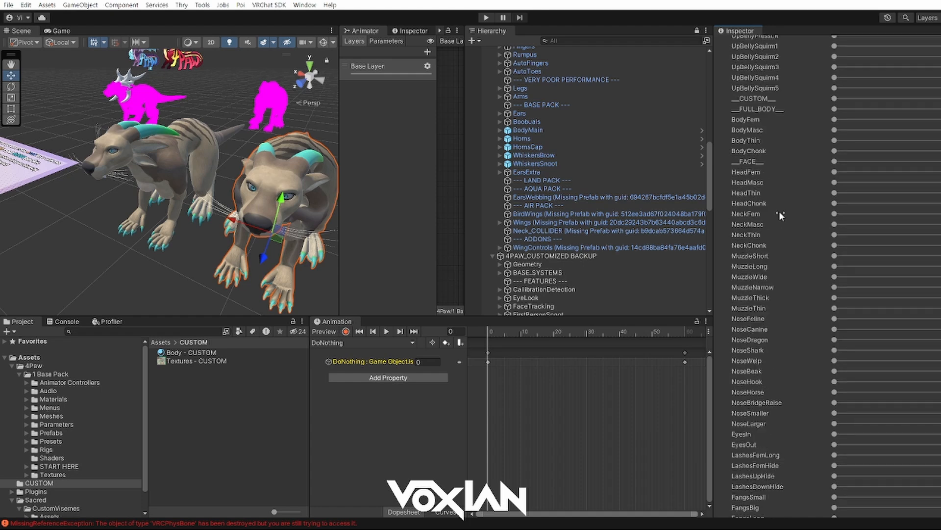
left_click_drag(835, 197, 924, 212)
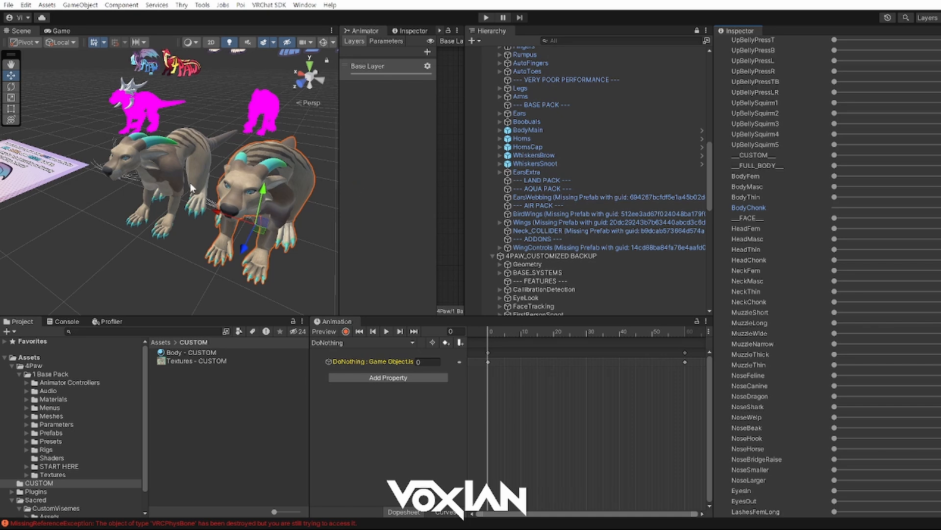
scroll(783, 206, "down", 15)
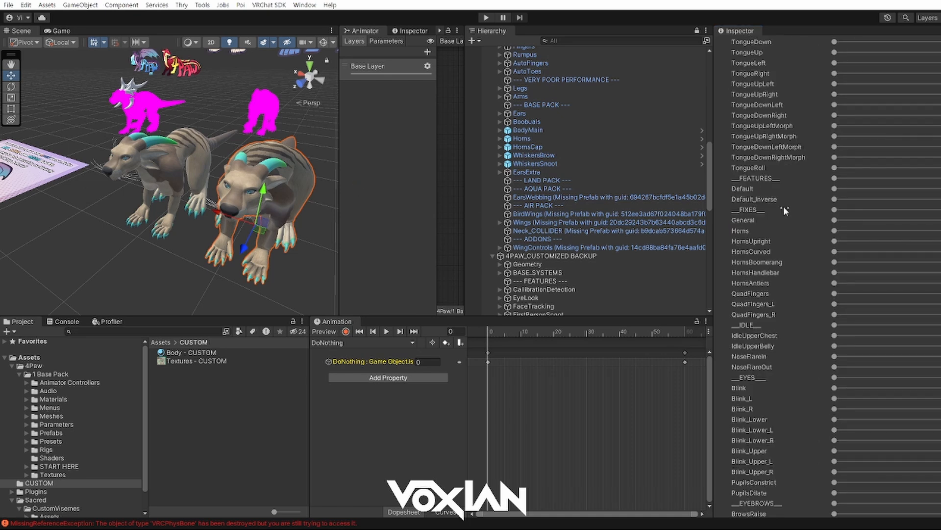
scroll(642, 218, "up", 3)
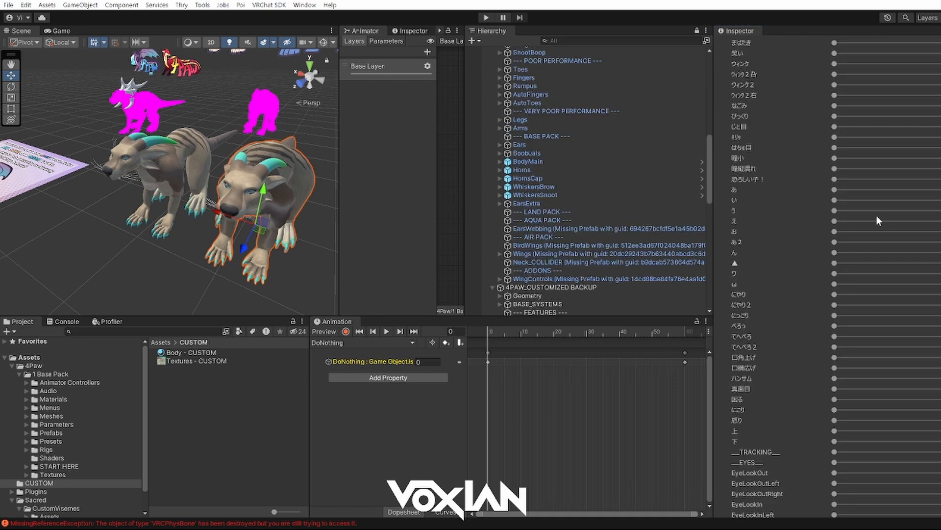
Compare the Body blendshapes of the backup with those of the 4PAW_CUSTOMIZED avatar.
scroll(775, 161, "up", 15)
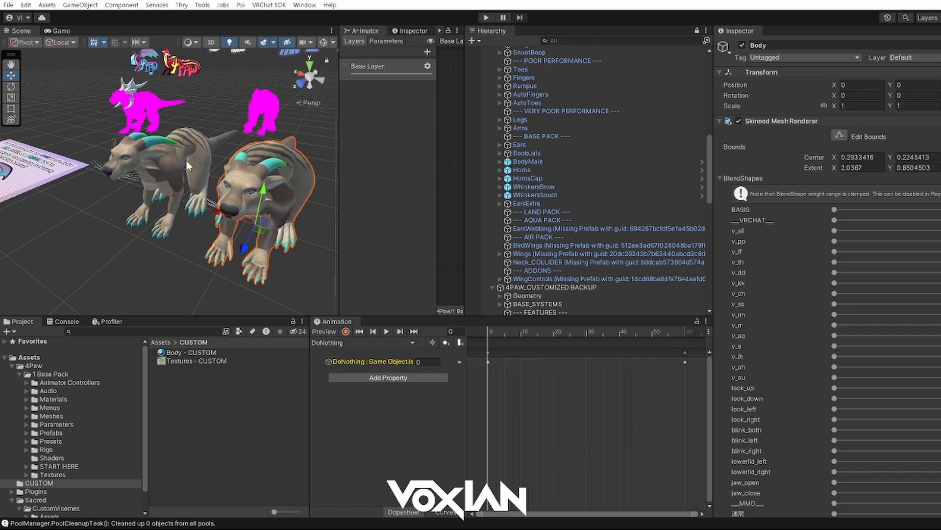
left_click(173, 161)
left_click(169, 165)
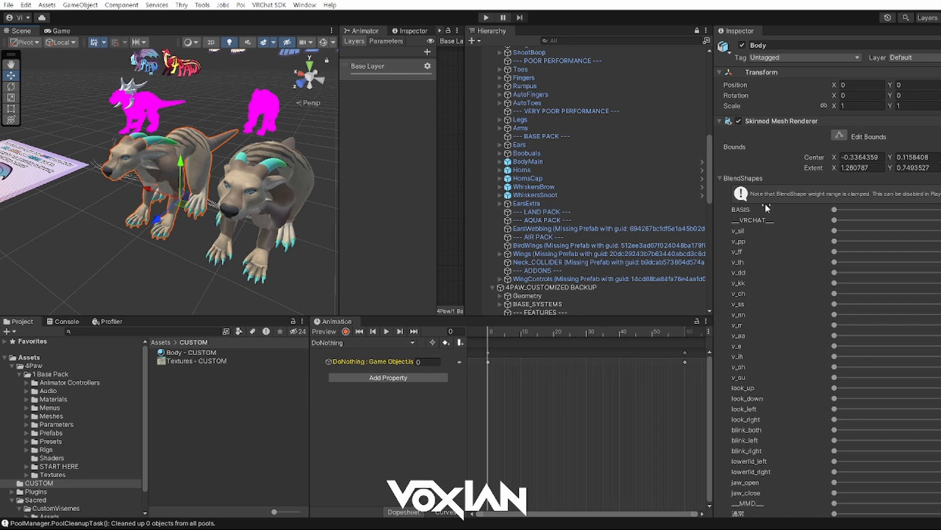
scroll(767, 201, "down", 20)
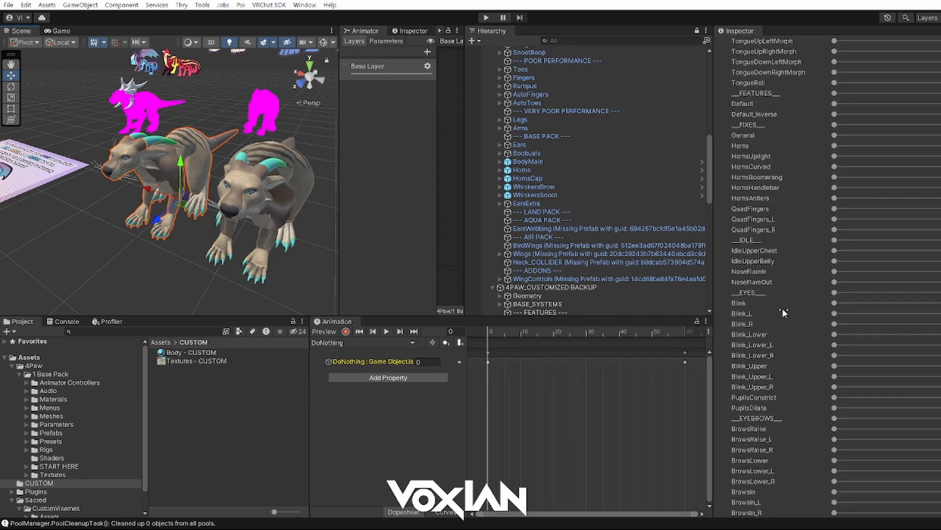
Copy the blendshapes from the Skinned Mesh Renderer of the backup avatar's Body mesh.
left_click(282, 199)
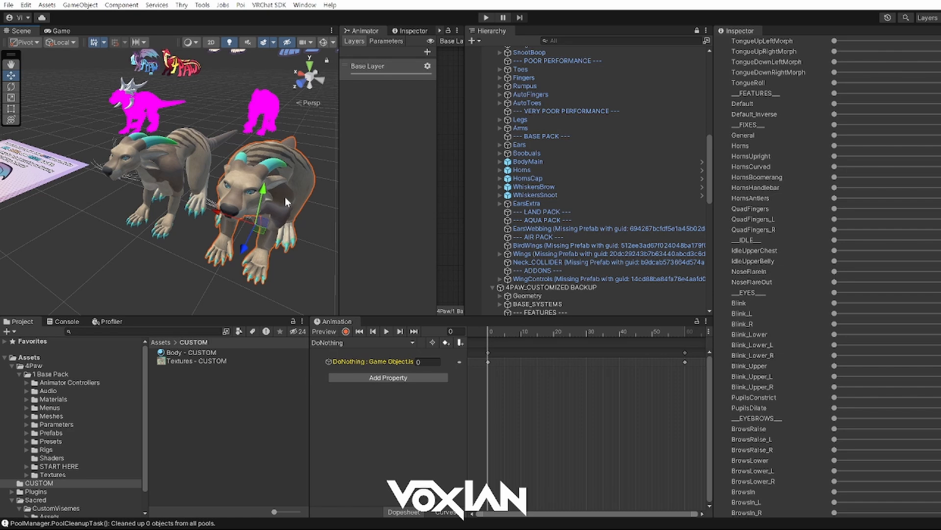
scroll(788, 211, "up", 15)
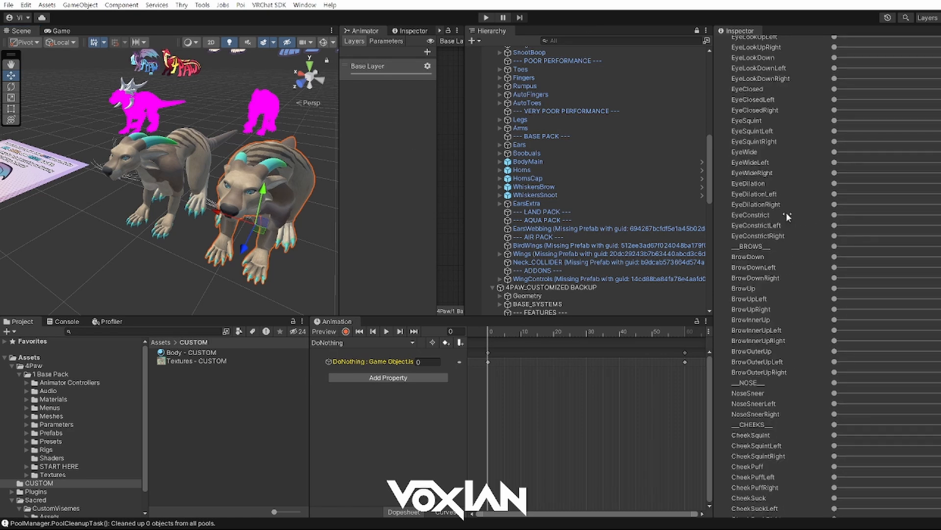
scroll(787, 198, "up", 5)
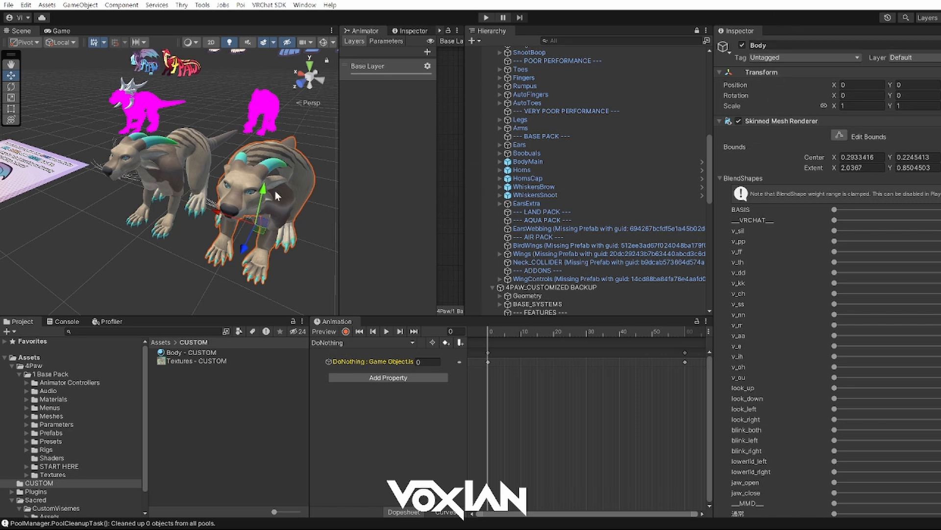
right_click(804, 122)
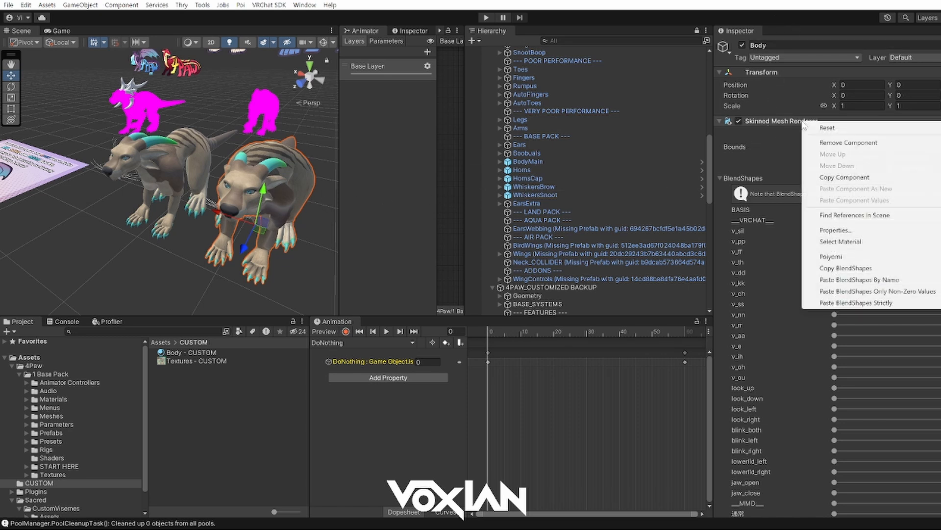
left_click(842, 269)
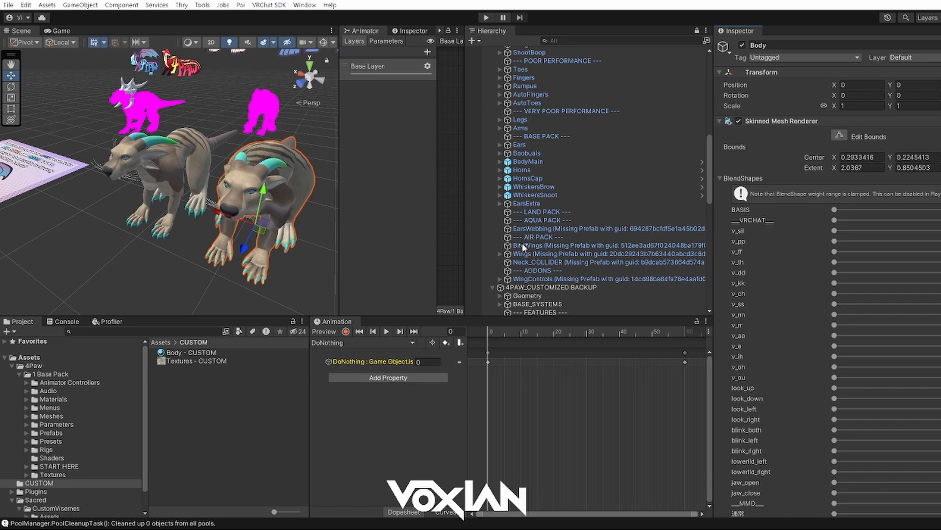
Paste the copied blendshapes by name onto the Skinned Mesh Renderer of the 4PAW_CUSTOMIZED avatar's Body.
left_click(177, 166)
left_click(172, 167)
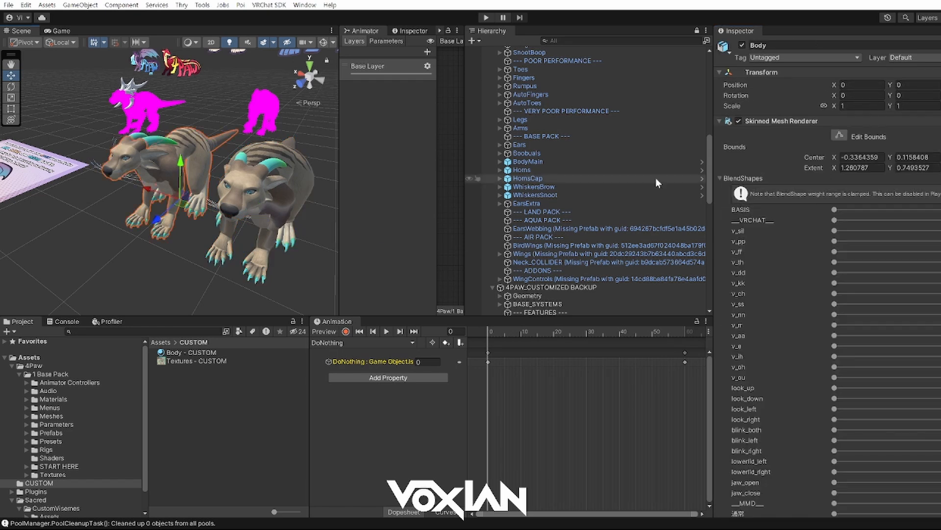
right_click(777, 121)
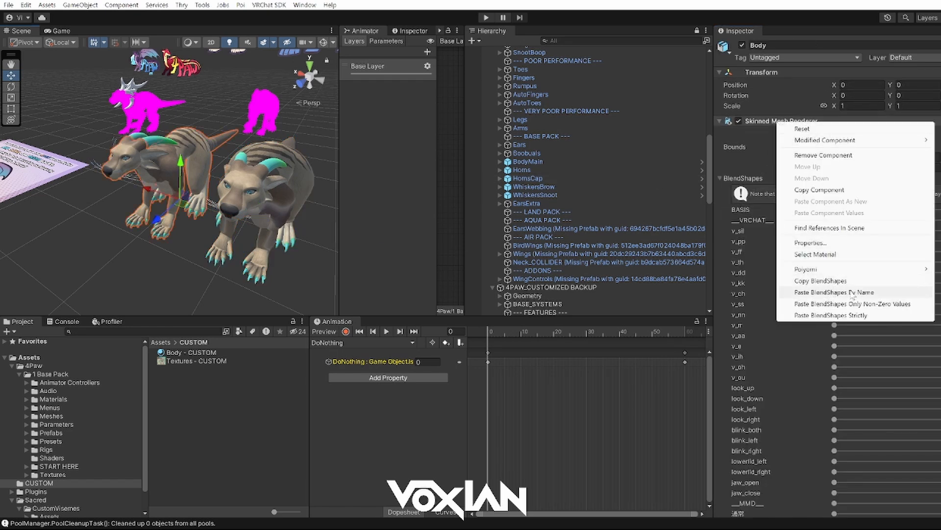
left_click(891, 293)
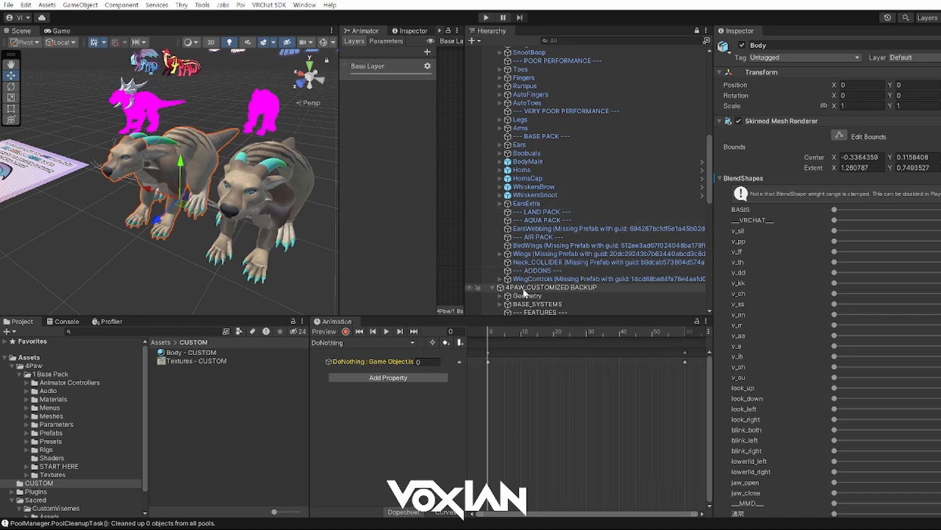
Collapse the 4PAW_CUSTOMIZED BACKUP object in the hierarchy and deactivate it in the scene.
scroll(542, 177, "up", 10)
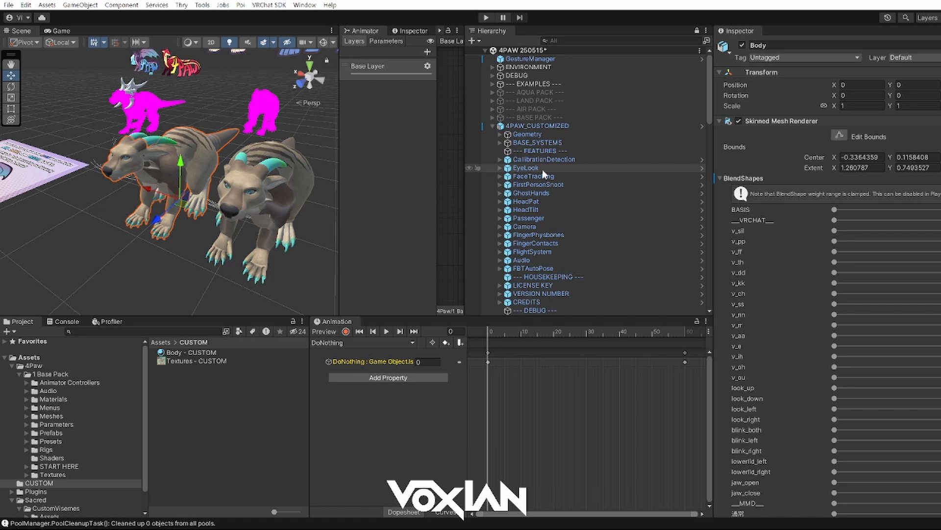
left_click(531, 126)
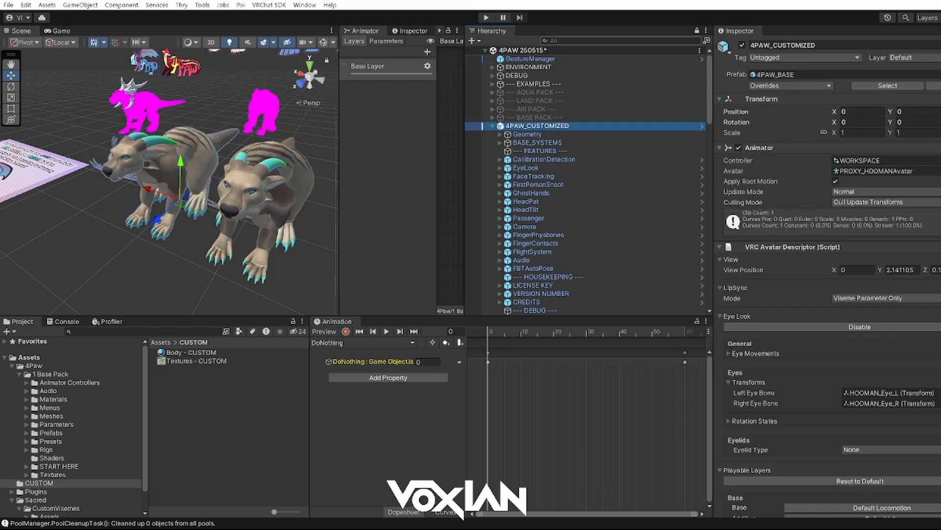
scroll(532, 177, "down", 10)
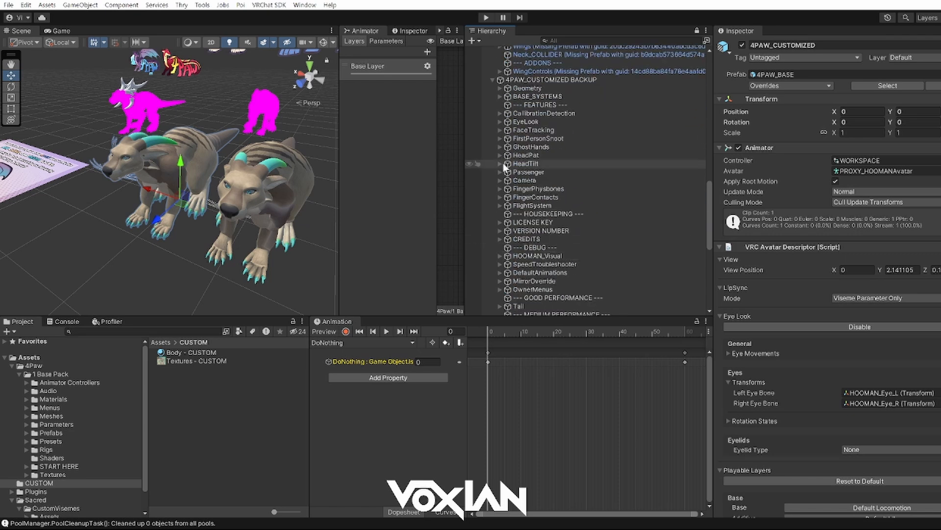
left_click(532, 174)
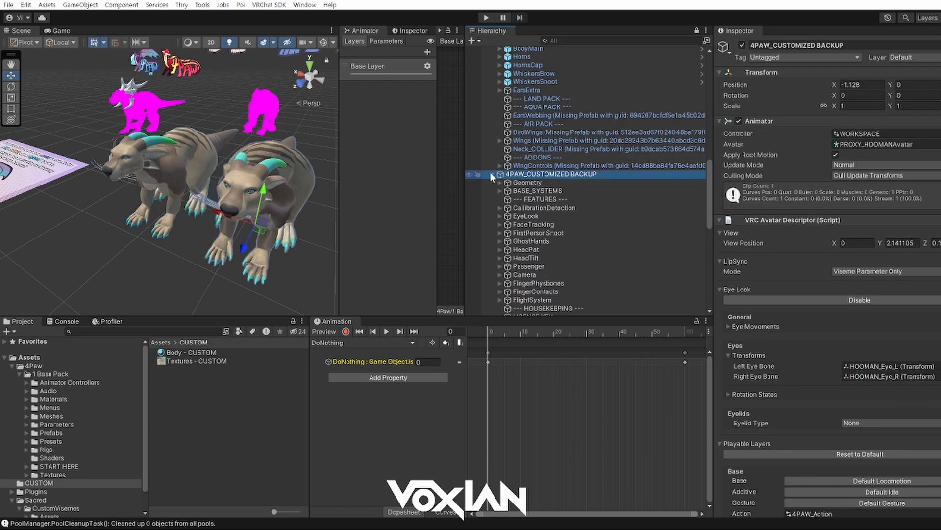
left_click(491, 175)
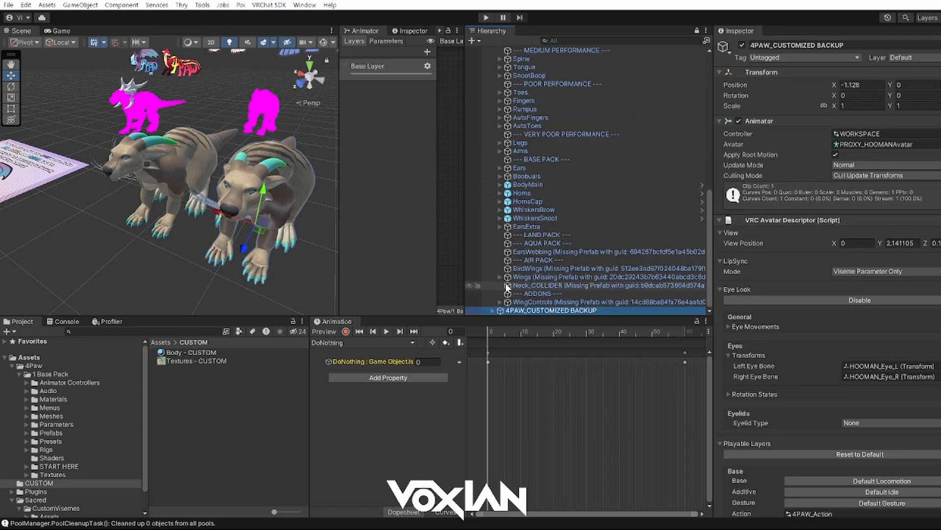
left_click(742, 46)
Select the 4PAW_CUSTOMIZED avatar to review it in the scene, and clear the selection.
scroll(519, 147, "up", 10)
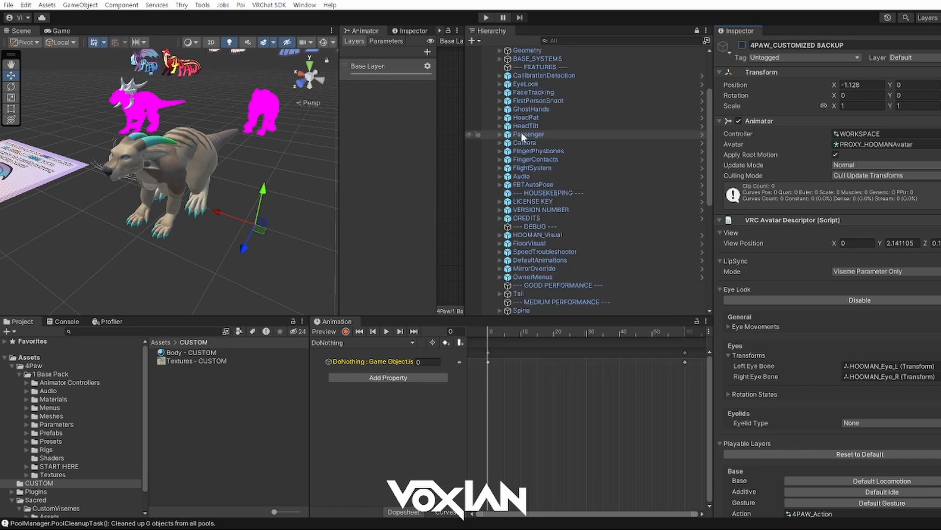
scroll(522, 133, "up", 3)
left_click(526, 126)
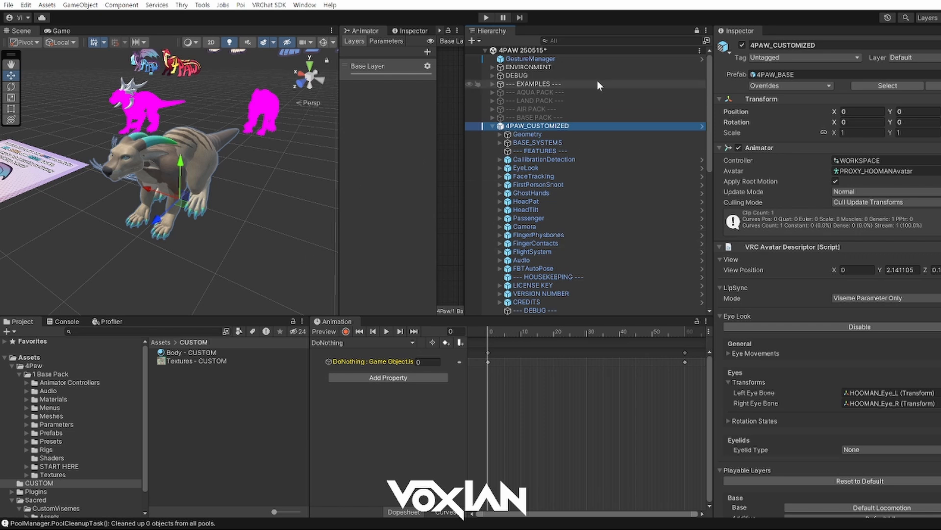
left_click(611, 20)
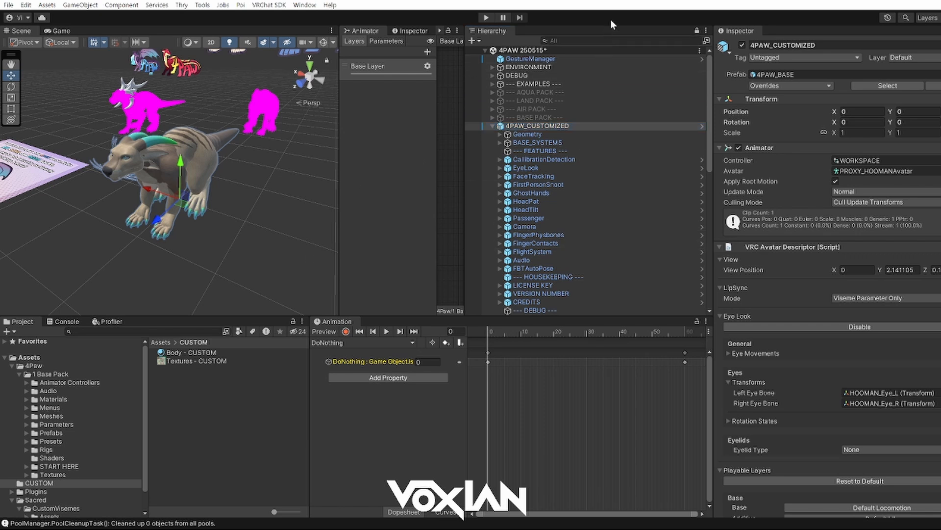
scroll(186, 139, "down", 3)
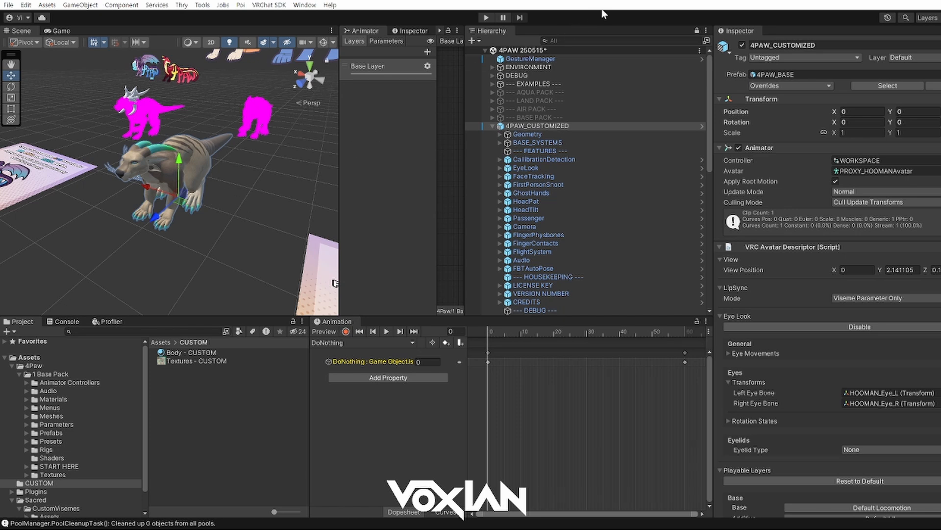
left_click(232, 418)
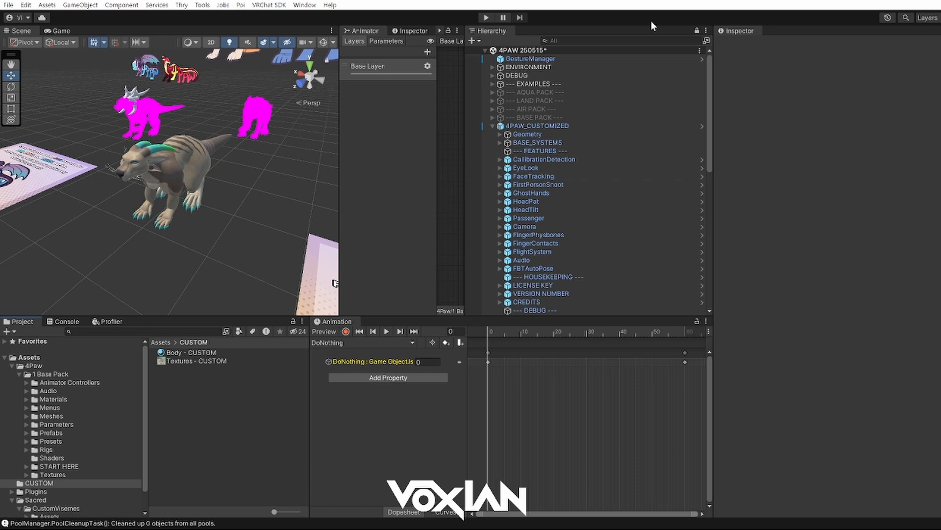